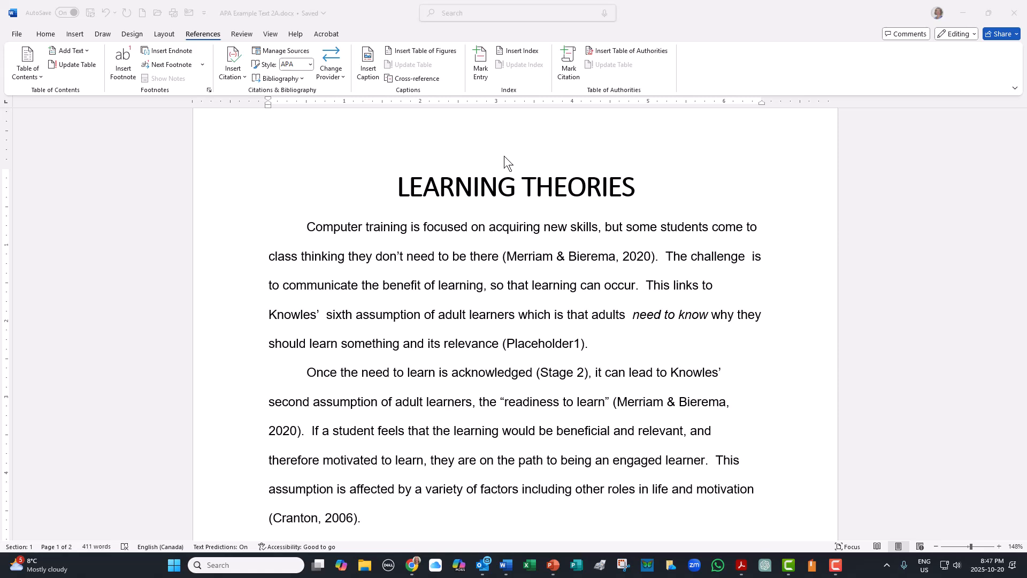
Delete the first paragraph's opening citation as a whole, and undo the deletion
click(572, 255)
click(571, 255)
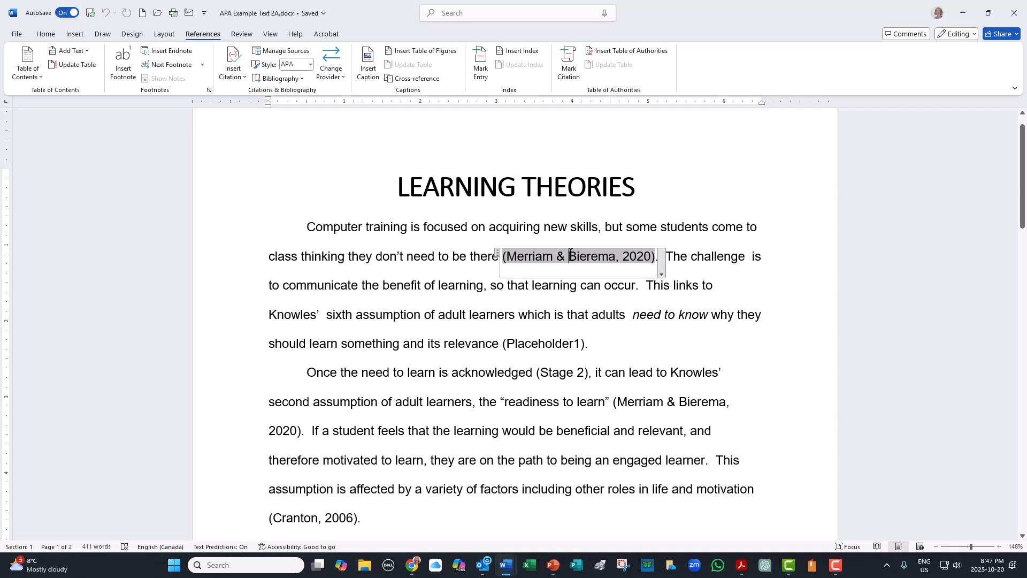
click(497, 252)
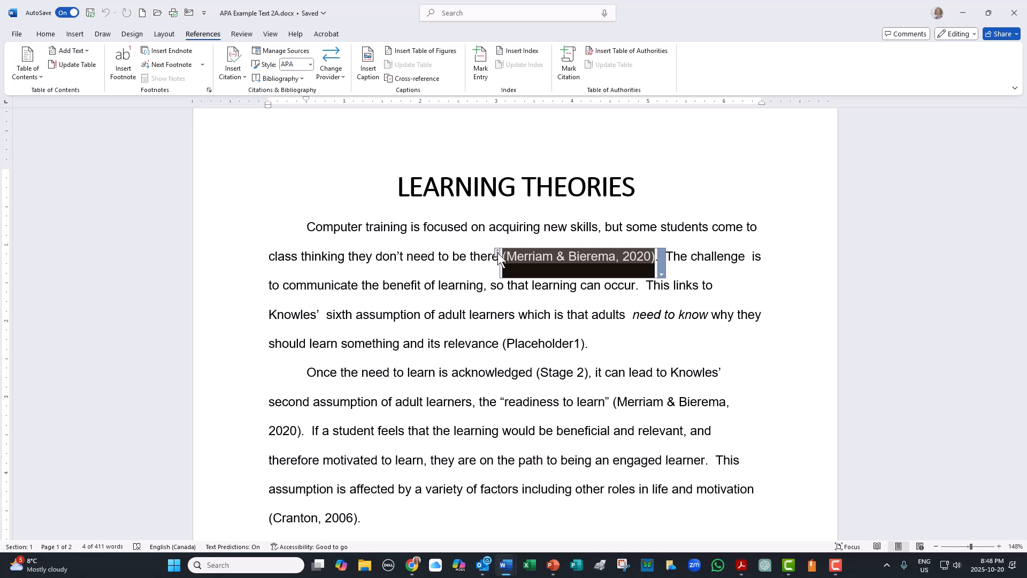
key(Delete)
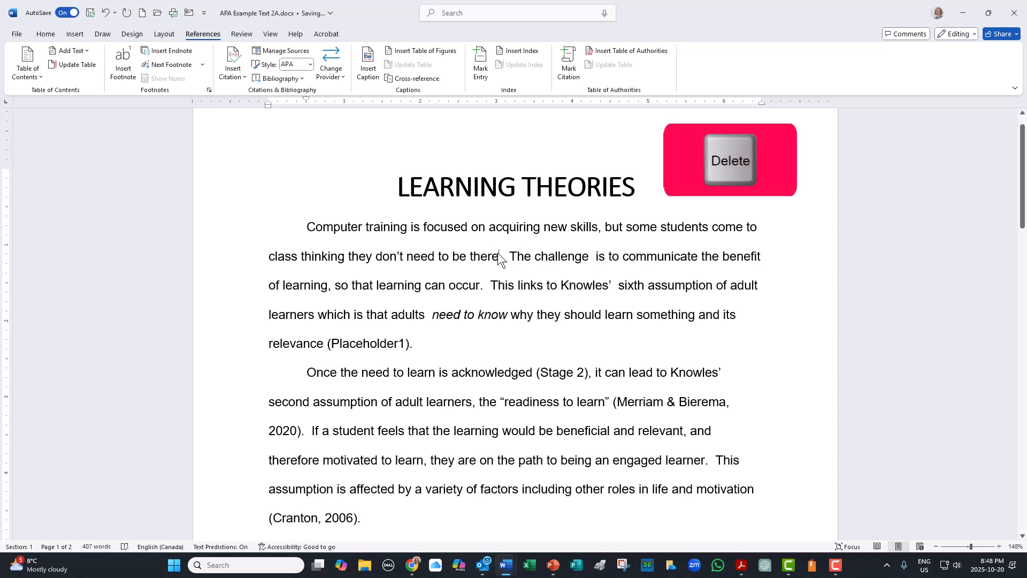
click(105, 13)
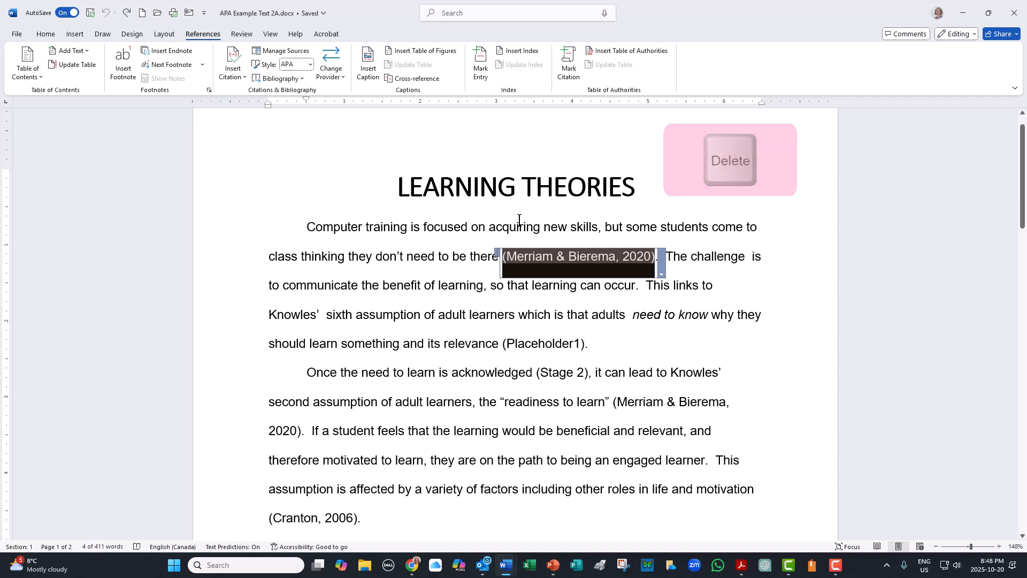
Try moving the opening citation before "sixth assumption" and copying it to the paragraph's end, undoing each change
drag(576, 258, 340, 316)
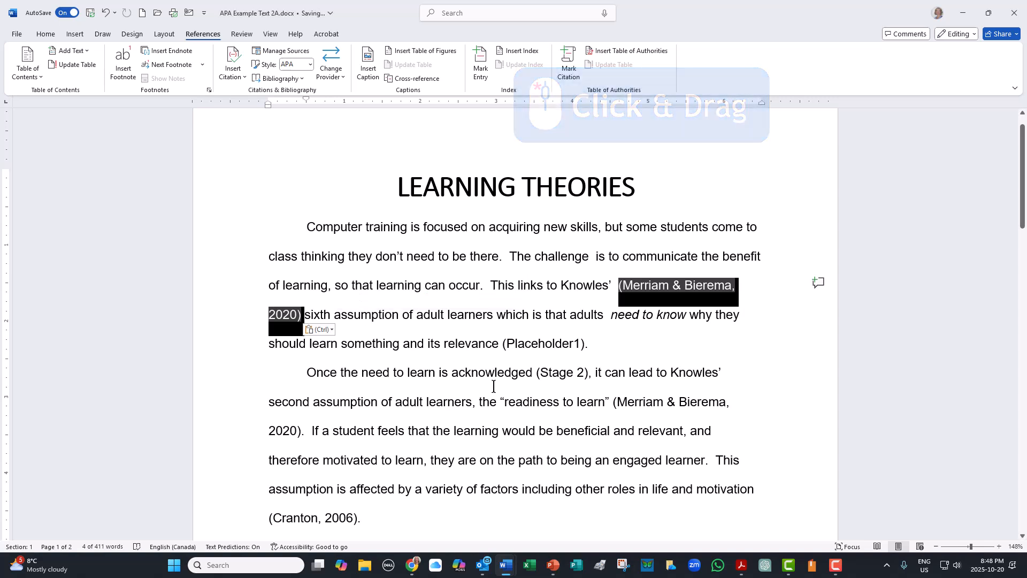
click(105, 12)
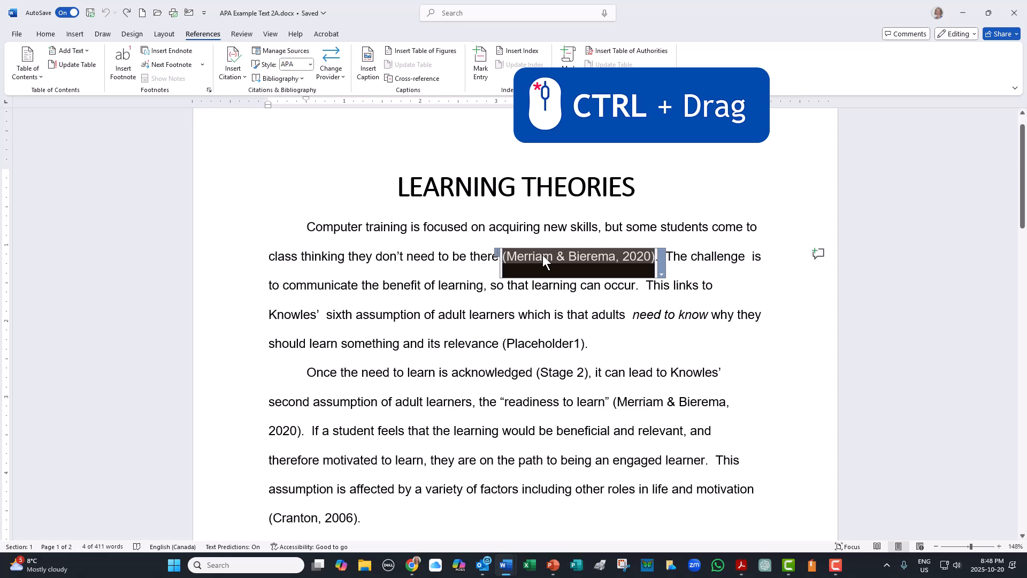
drag(543, 255, 594, 344)
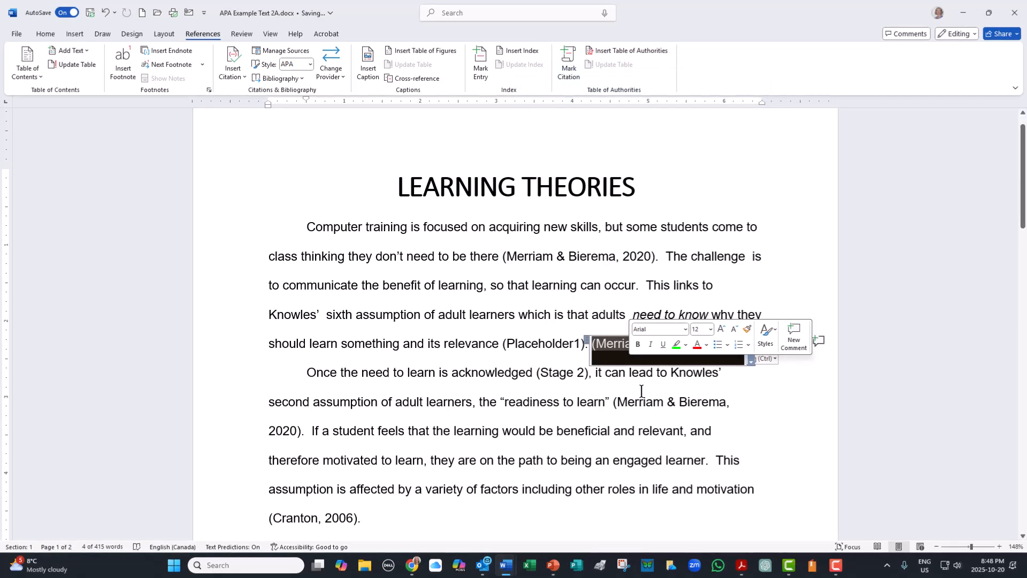
click(104, 11)
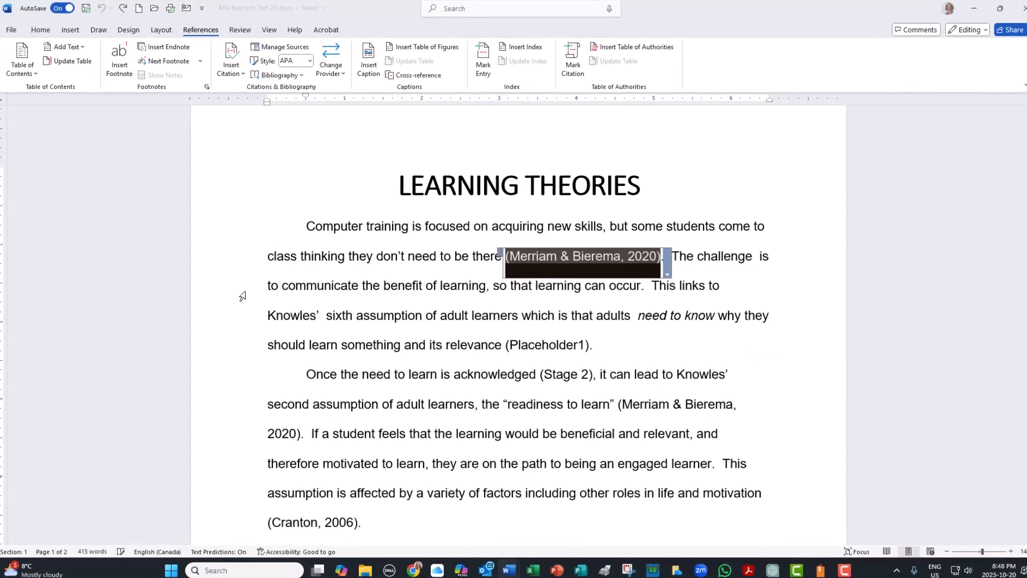
Edit the first paragraph's opening citation to add page number 356
click(508, 289)
click(583, 254)
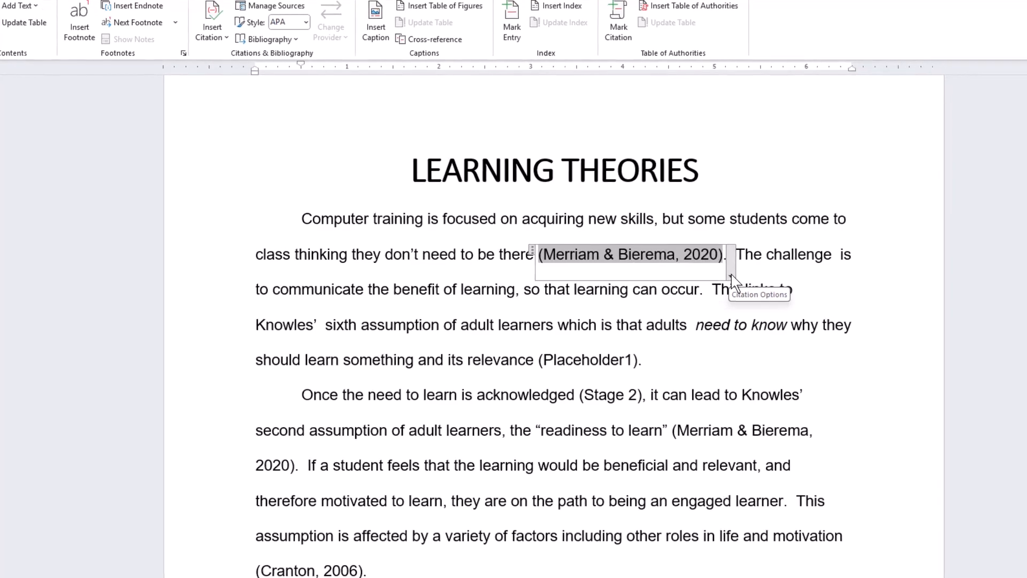
click(731, 276)
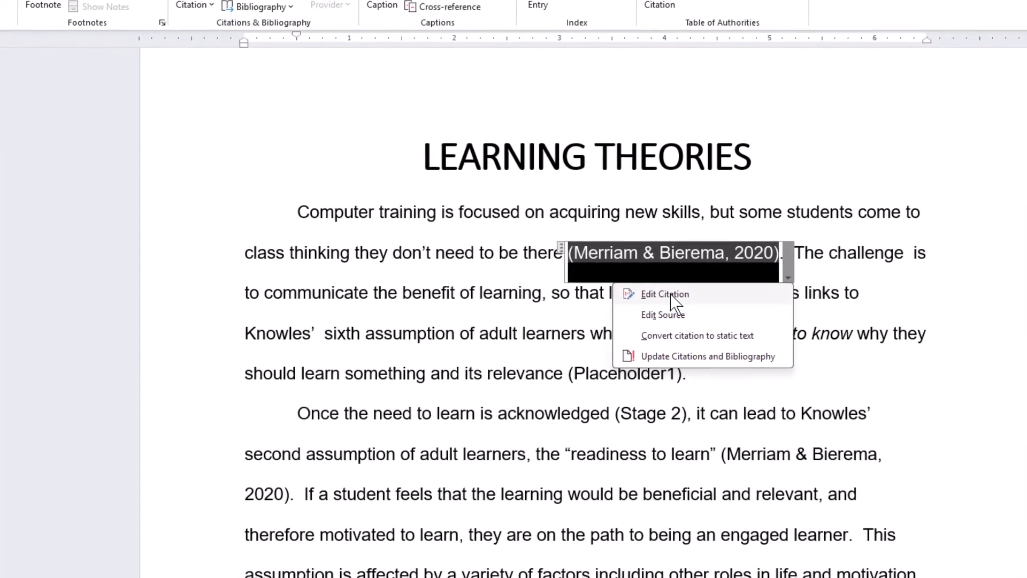
click(665, 294)
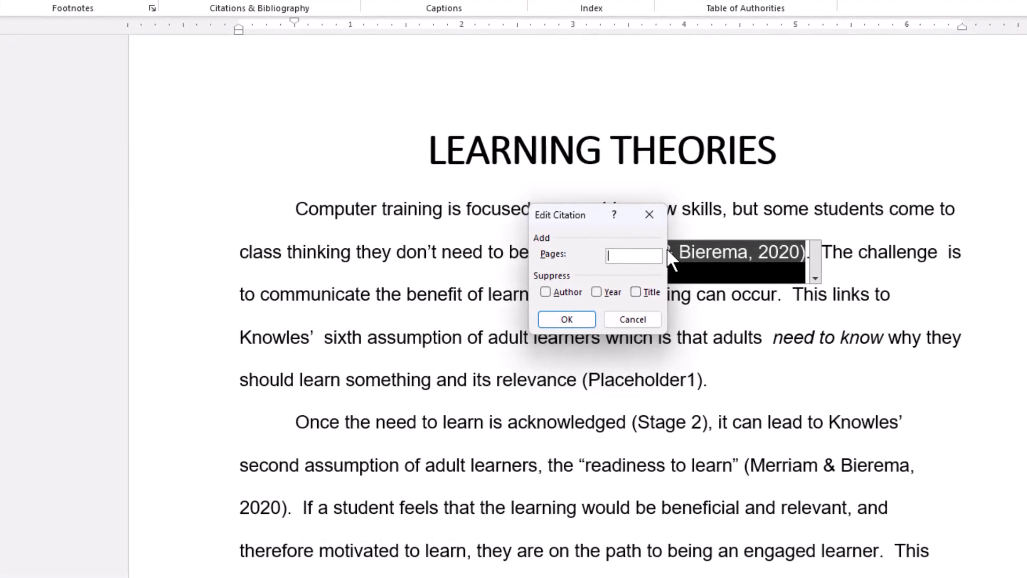
text(356)
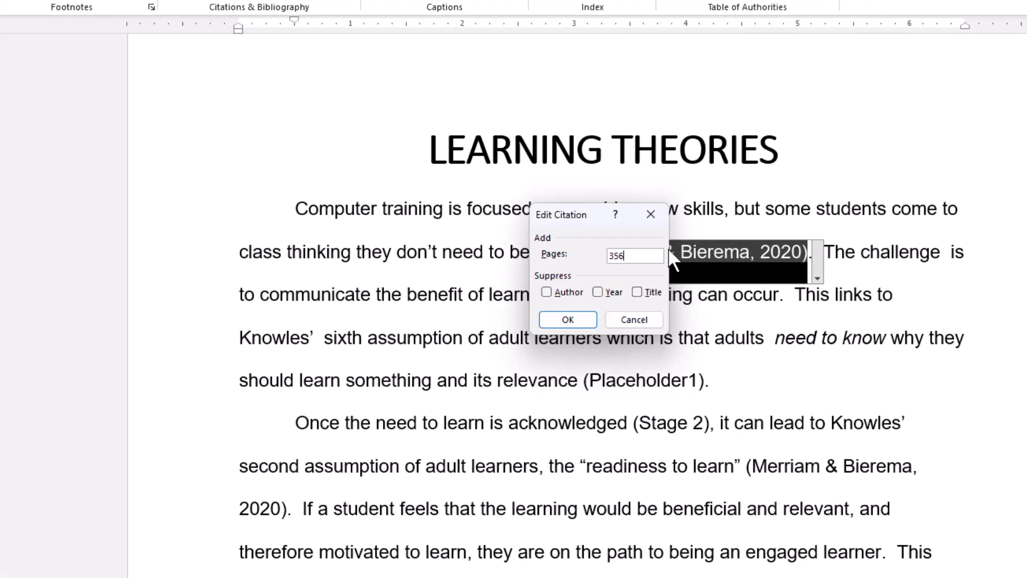
click(566, 319)
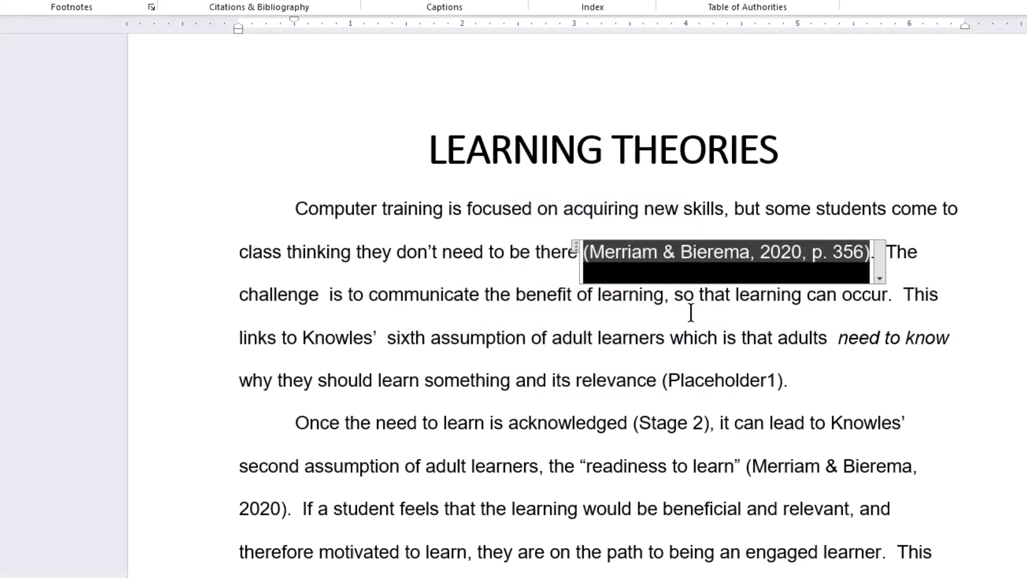
Suppress the author and year in the page 356 citation
click(877, 275)
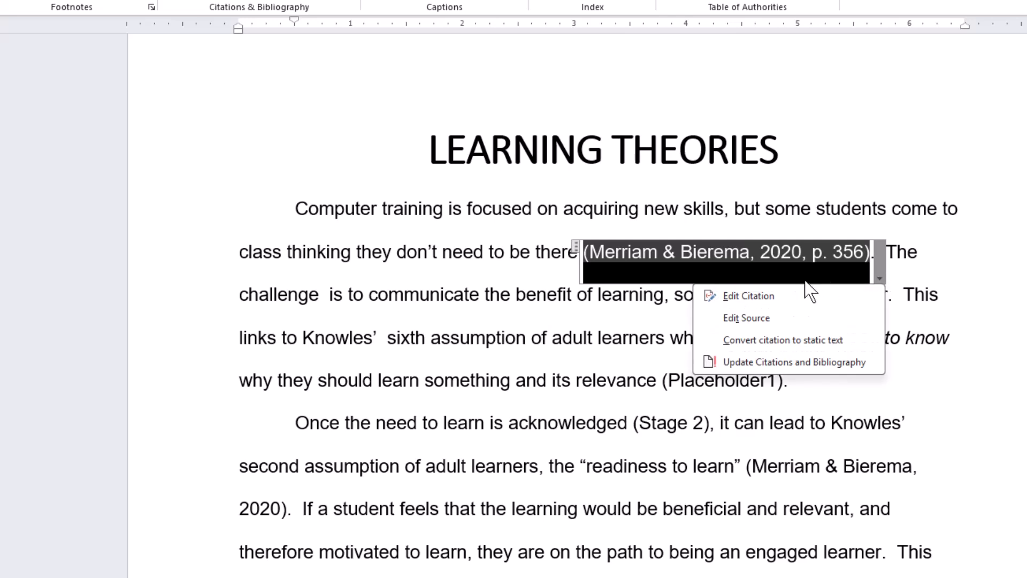
click(756, 298)
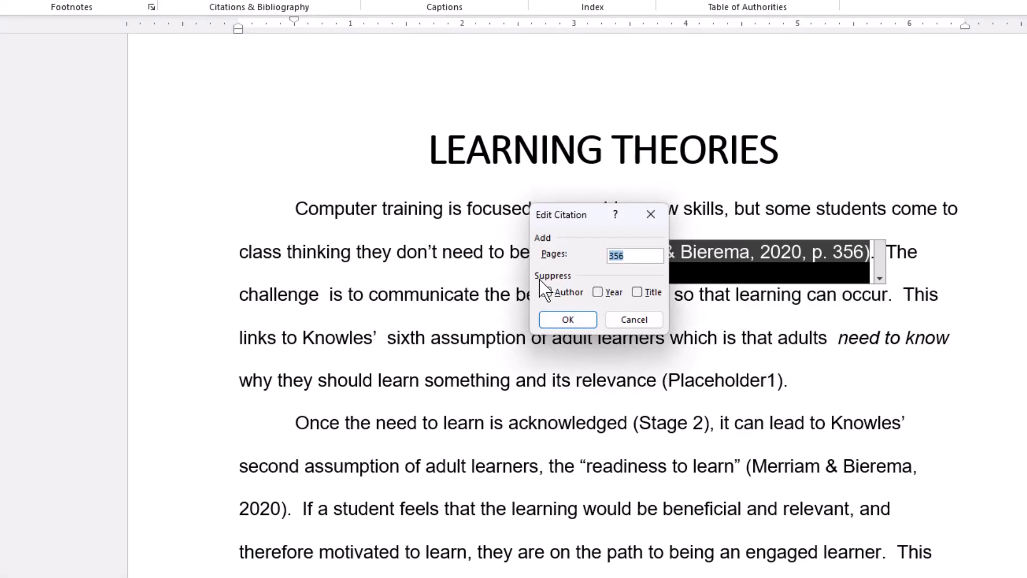
click(547, 293)
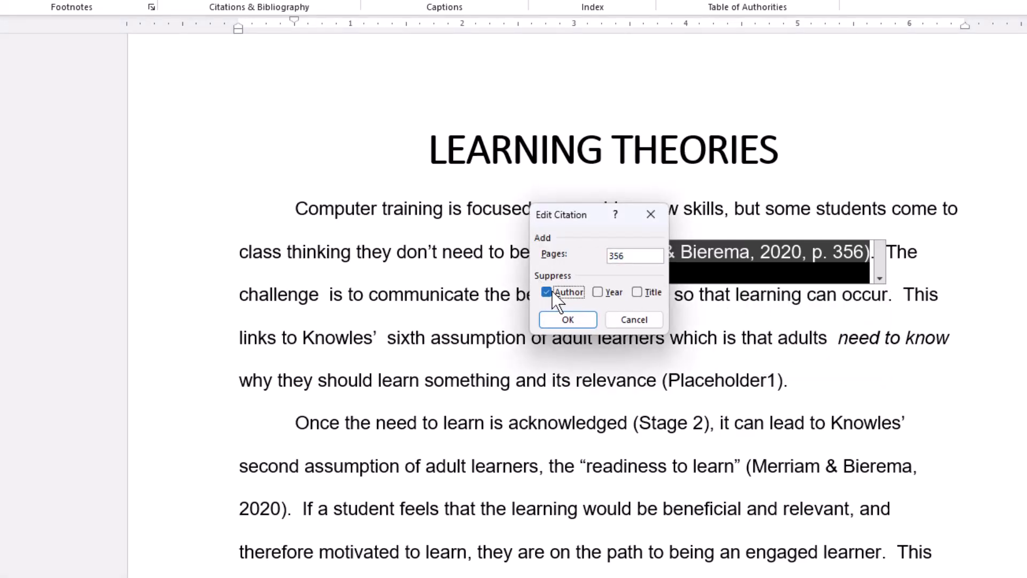
click(598, 293)
click(567, 321)
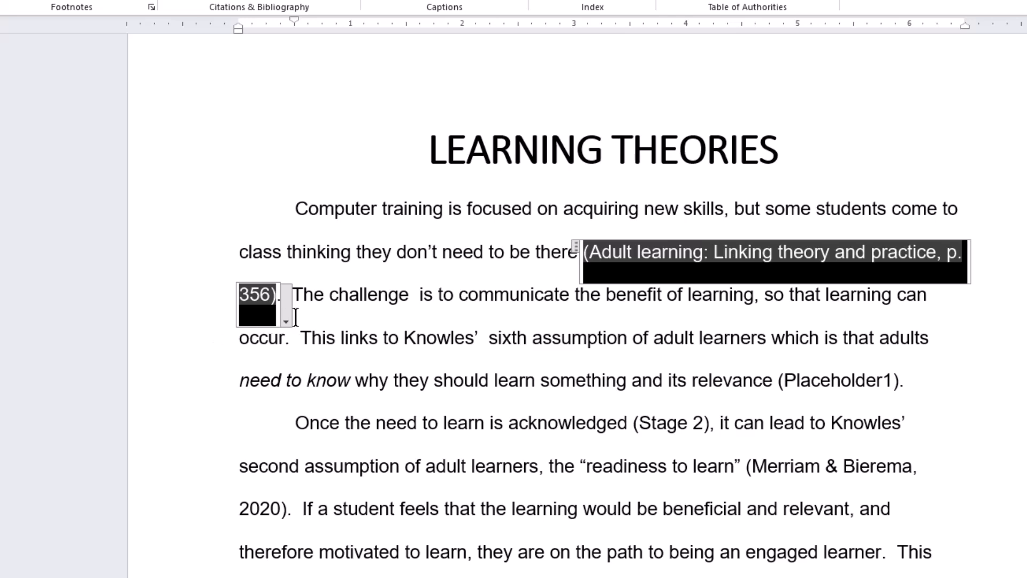
Restore the author and year in the page 356 citation by turning off both suppress options
right_click(286, 316)
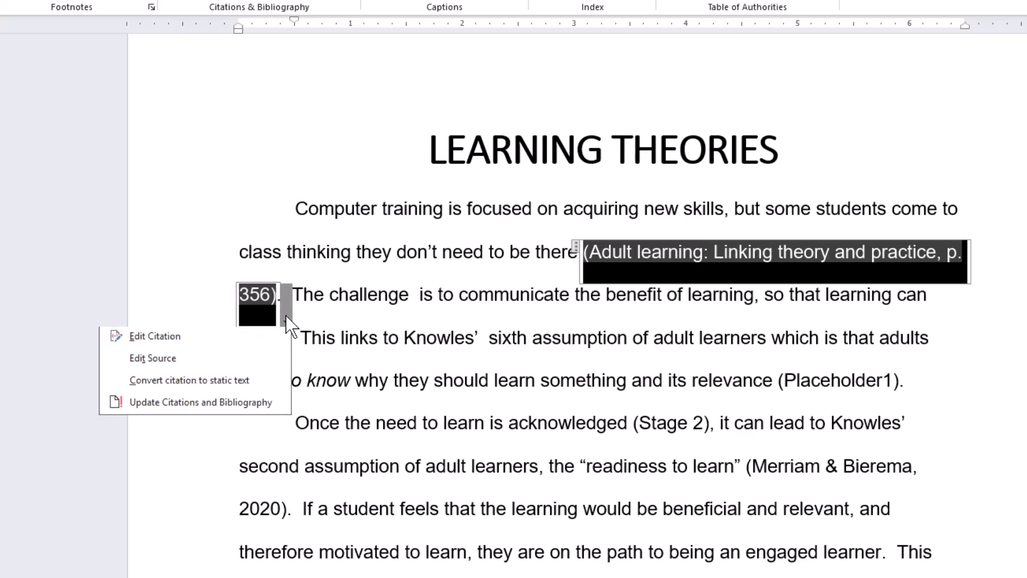
click(155, 340)
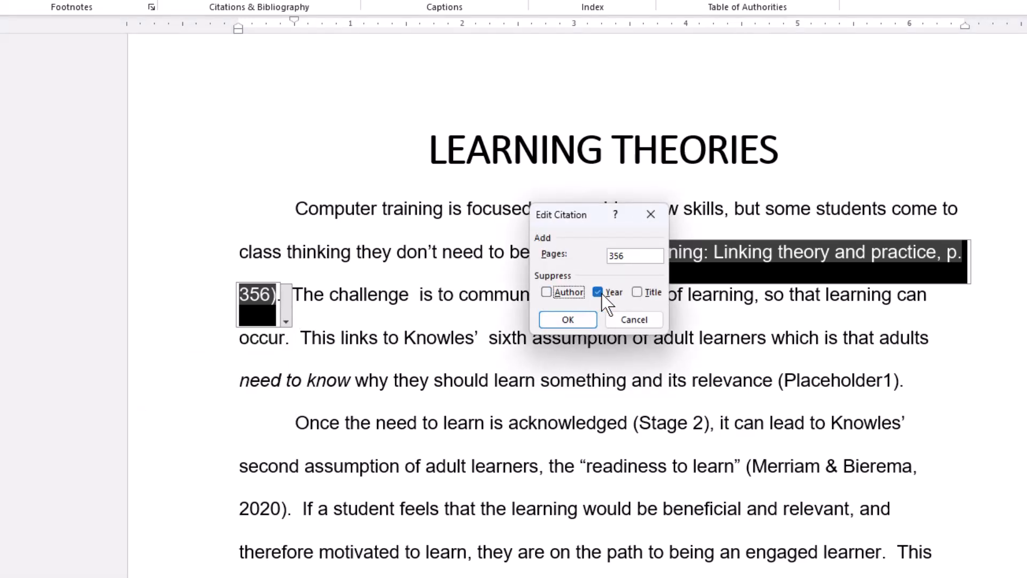
click(598, 292)
click(568, 319)
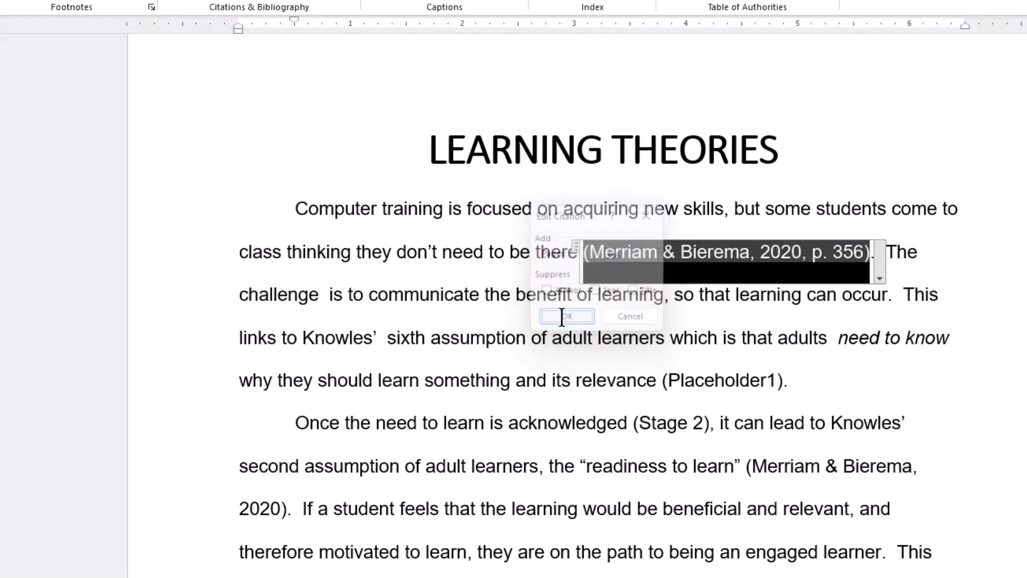
View the source details of the Placeholder1 citation and close them without editing
click(766, 380)
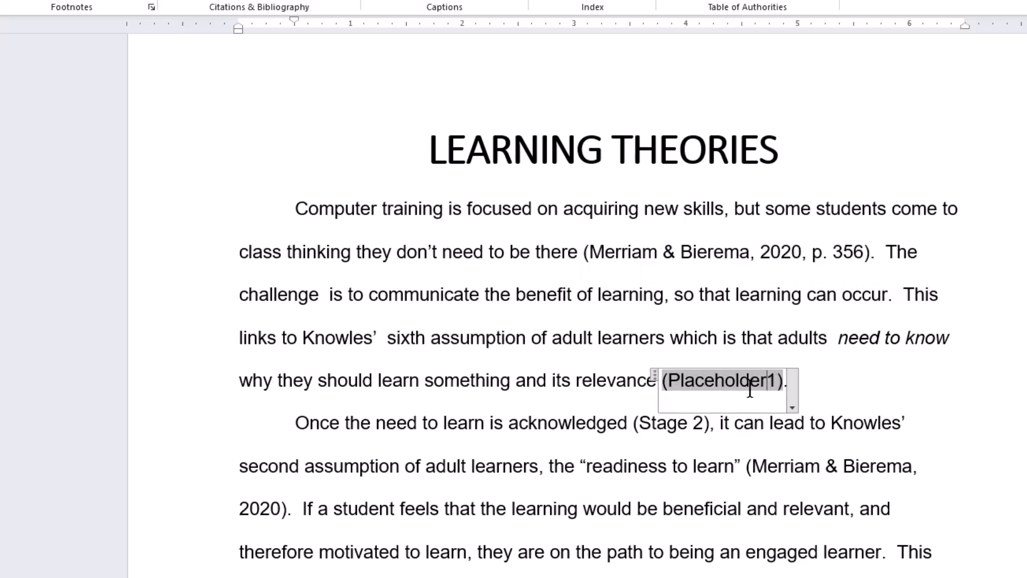
click(792, 408)
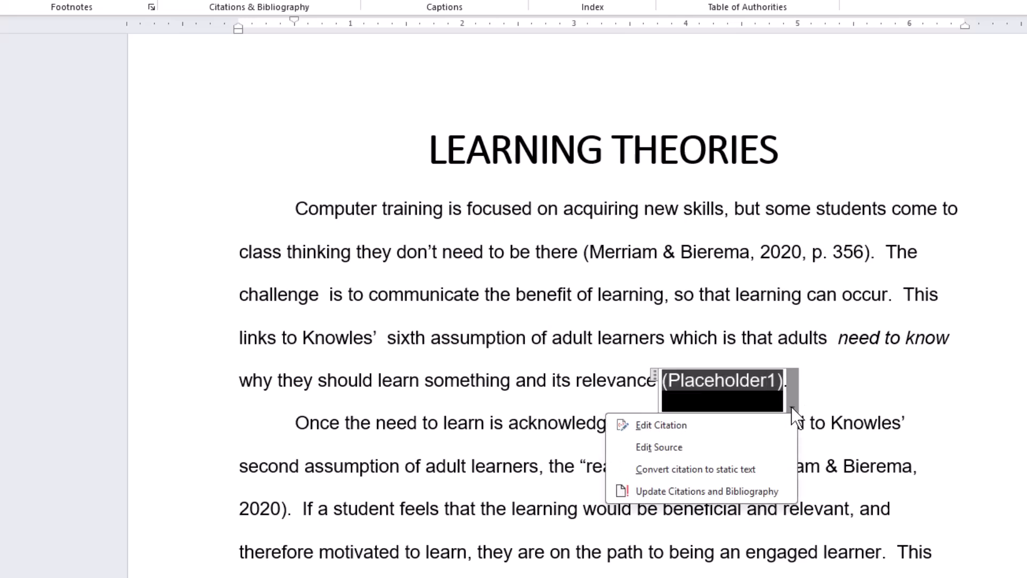
click(658, 448)
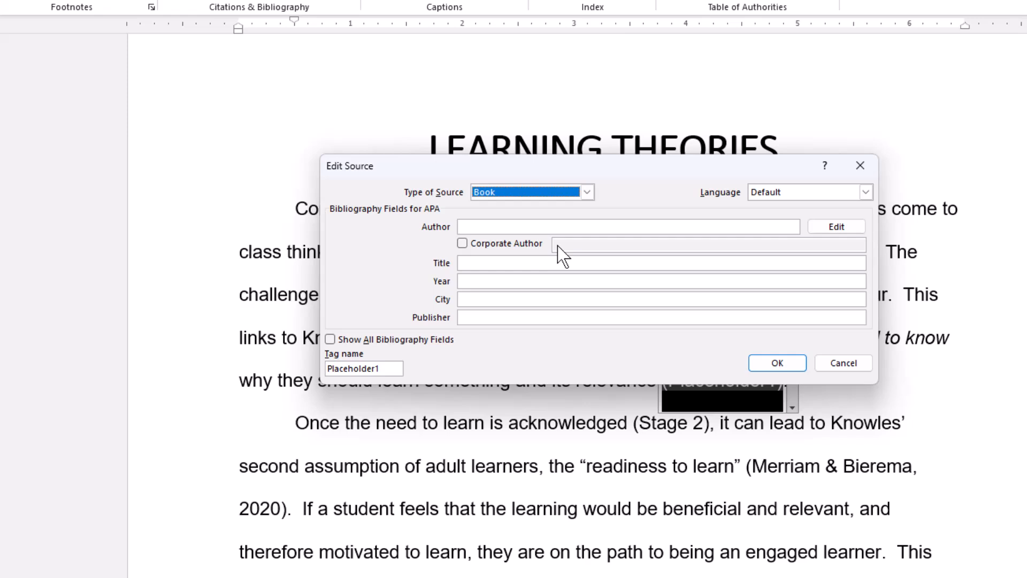
click(844, 363)
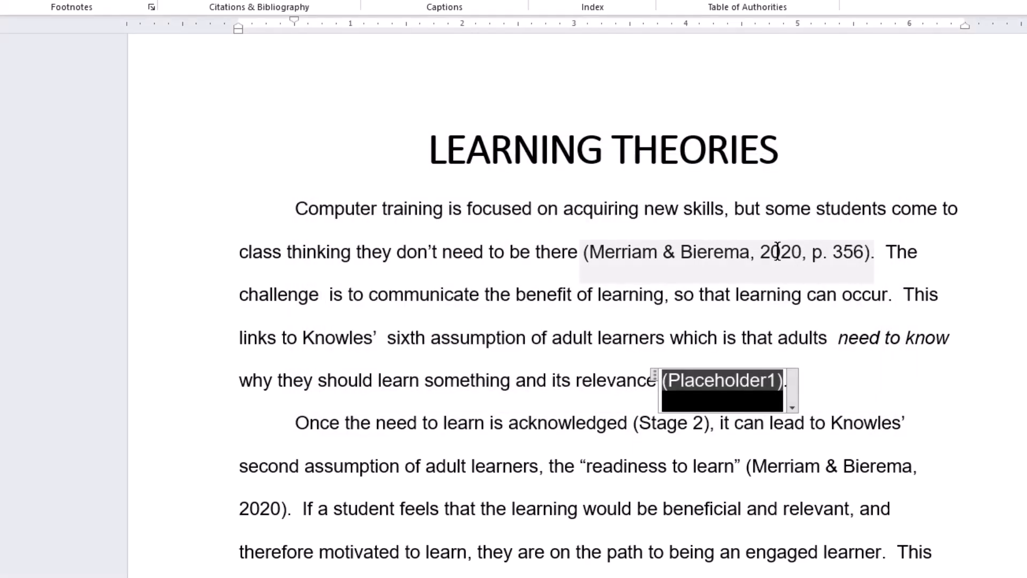
Edit the page 356 citation's source, "Adult learning: Linking theory and practice", setting its year to 2021
click(778, 251)
click(880, 278)
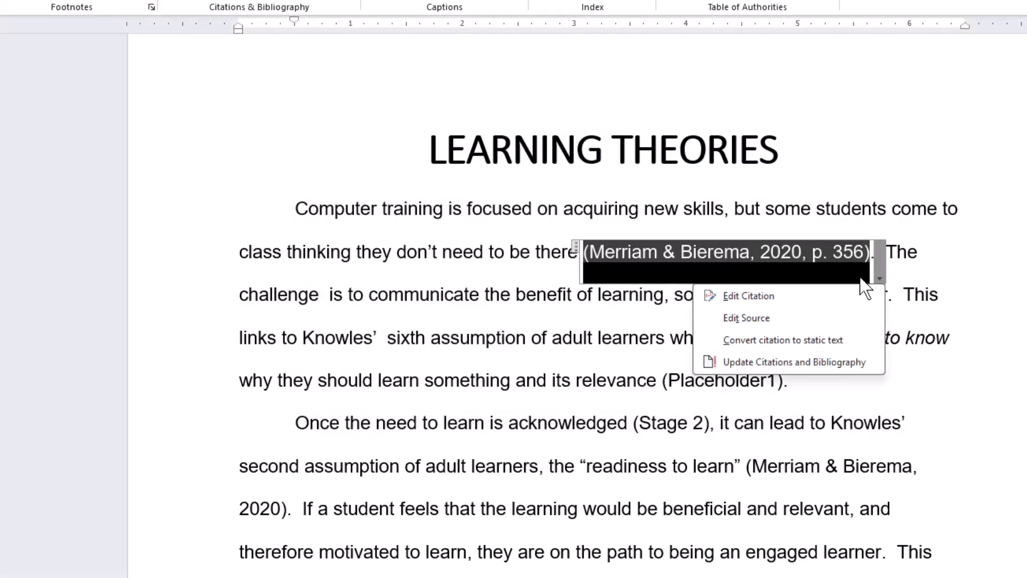
click(754, 318)
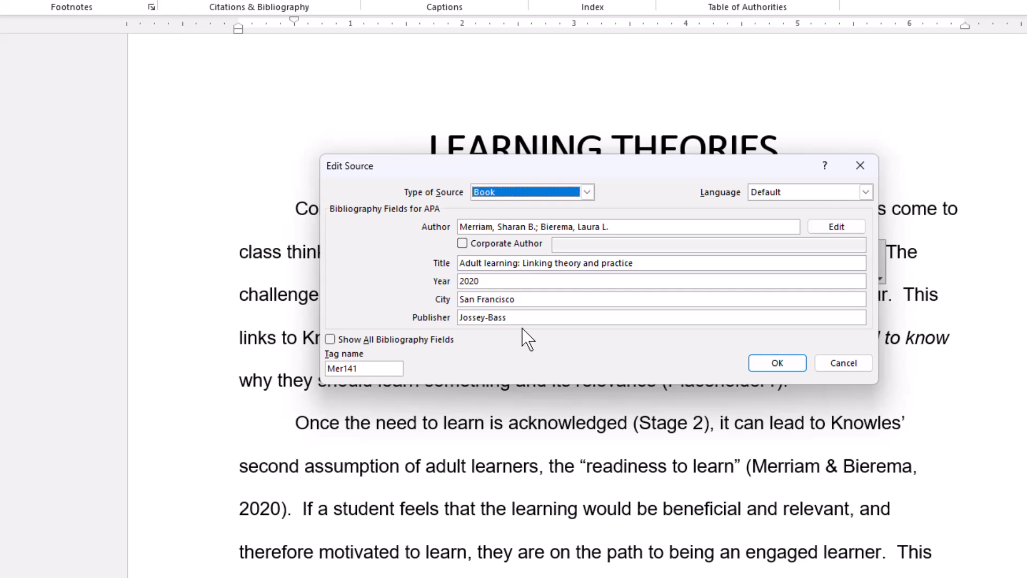
click(481, 280)
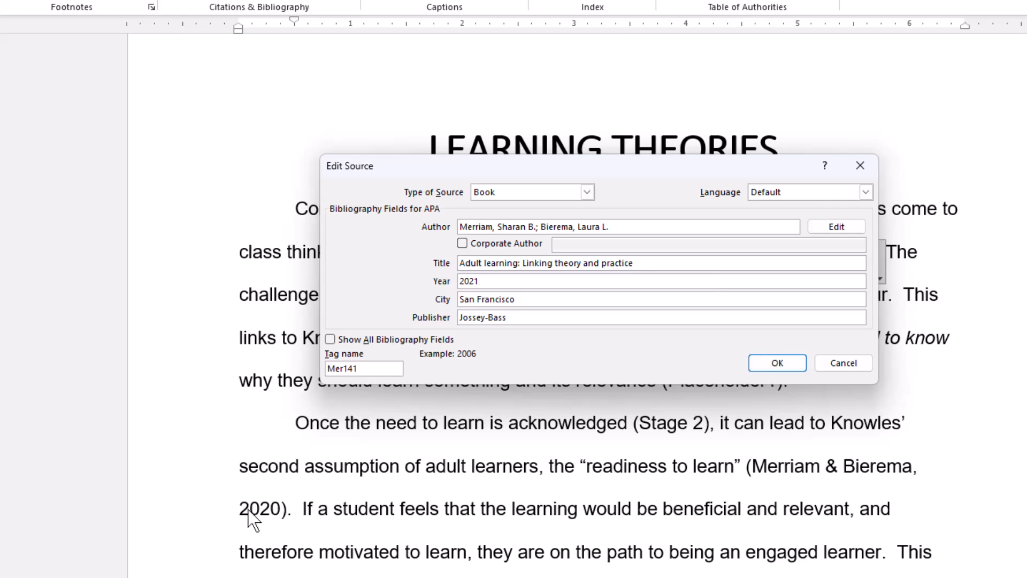
click(776, 362)
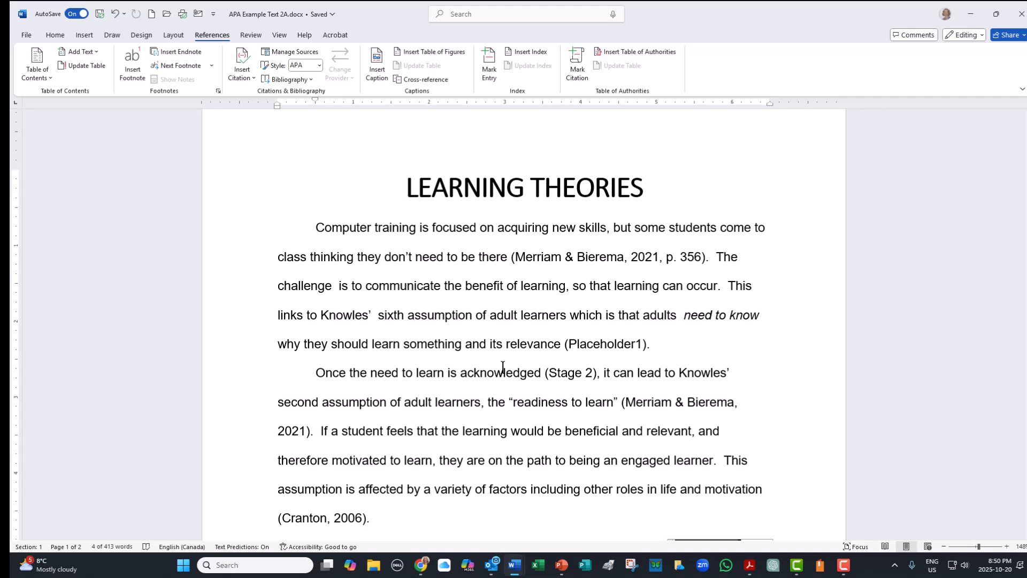
Open the Source Manager, look through the master list, and sort the sources by author
click(291, 53)
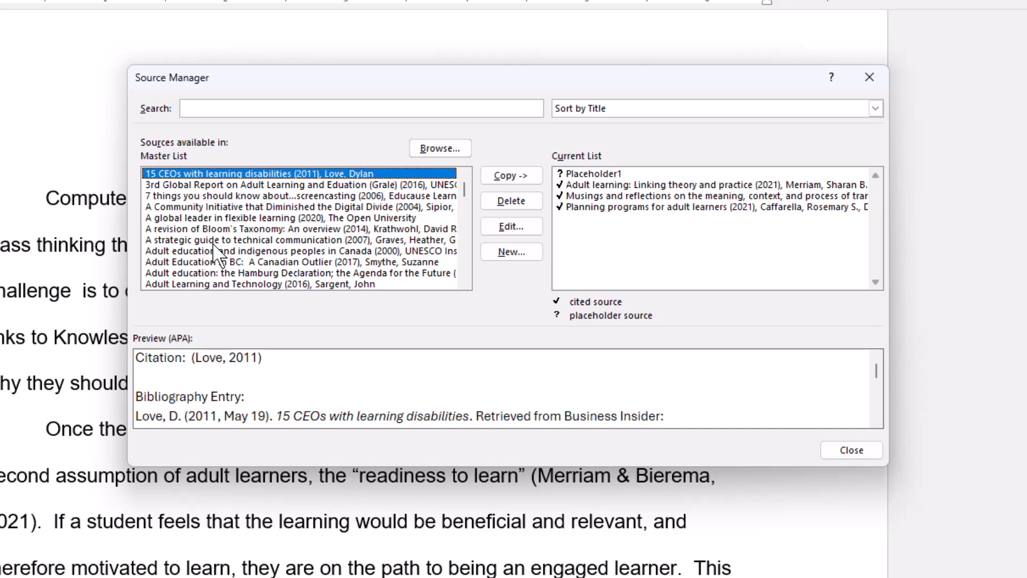
scroll(218, 253, down, 5)
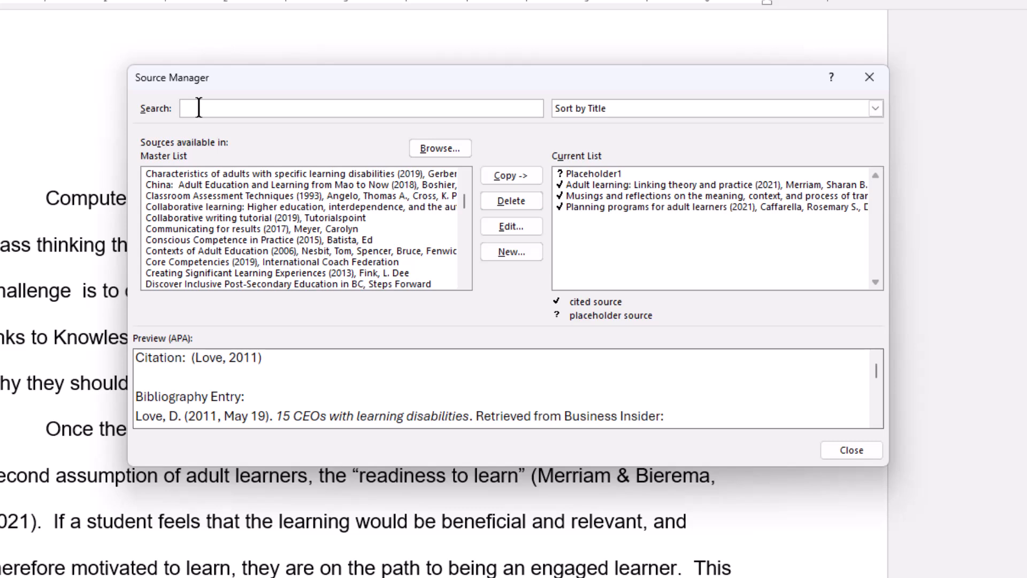
click(580, 110)
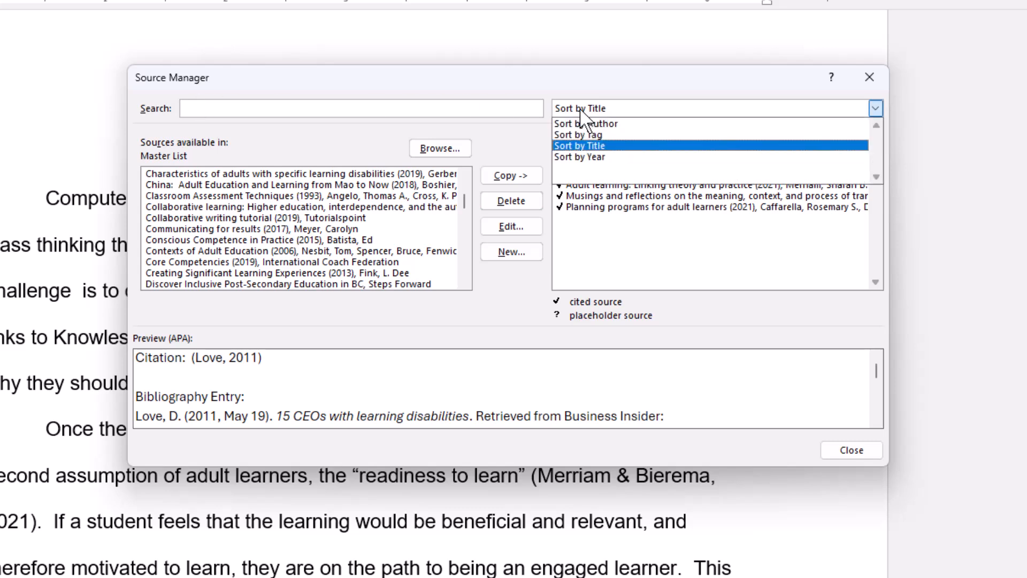
click(599, 123)
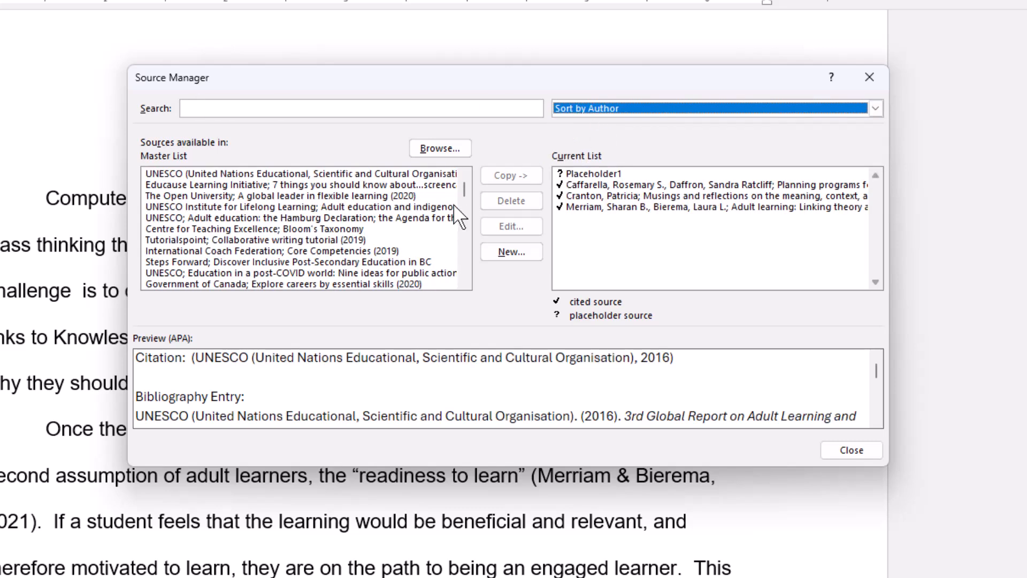
Sort the sources by title, preview "A revision of Bloom's Taxonomy: An overview", and look further through the master list
click(579, 111)
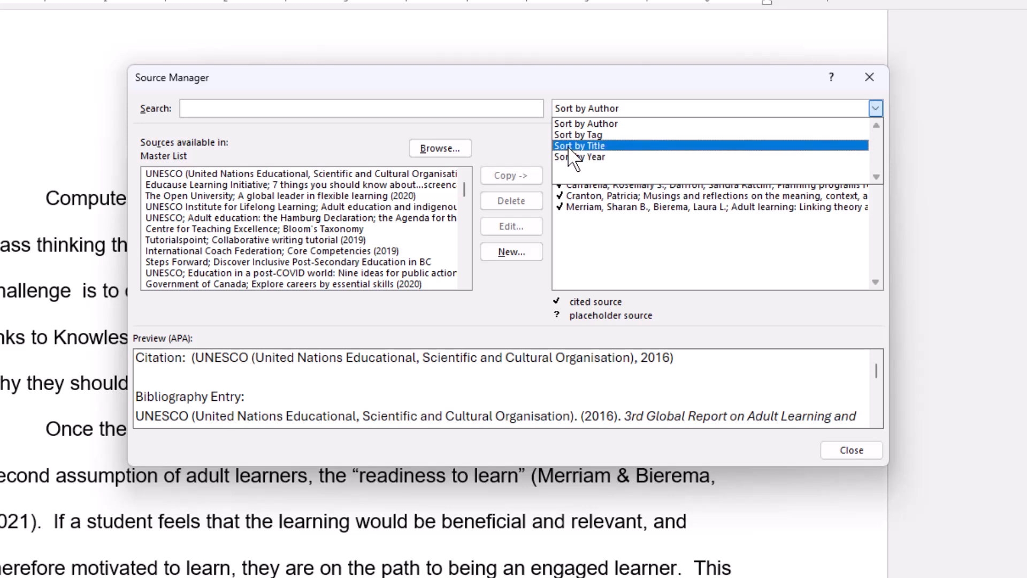
click(577, 146)
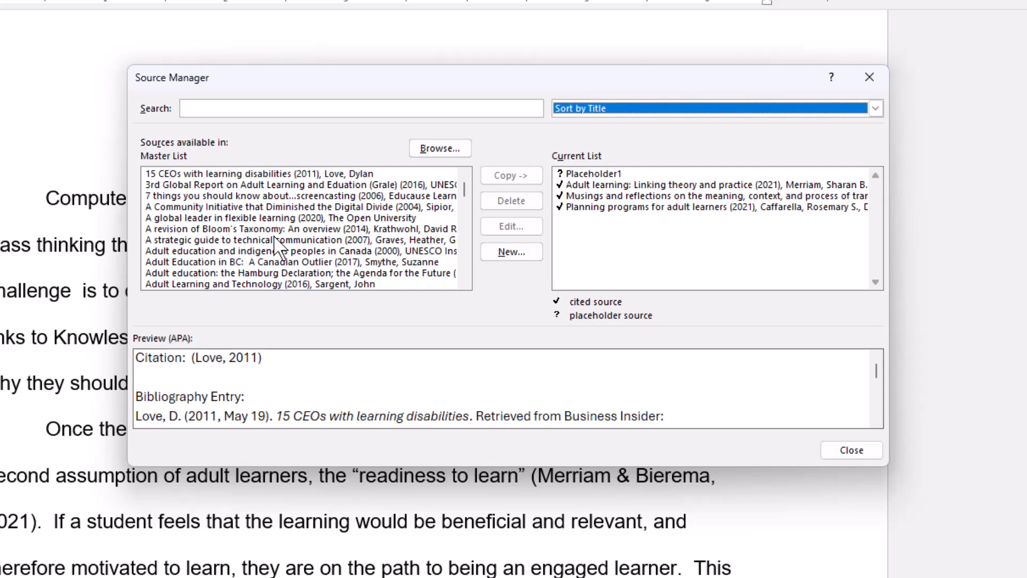
click(248, 231)
scroll(315, 247, down, 5)
scroll(315, 247, down, 4)
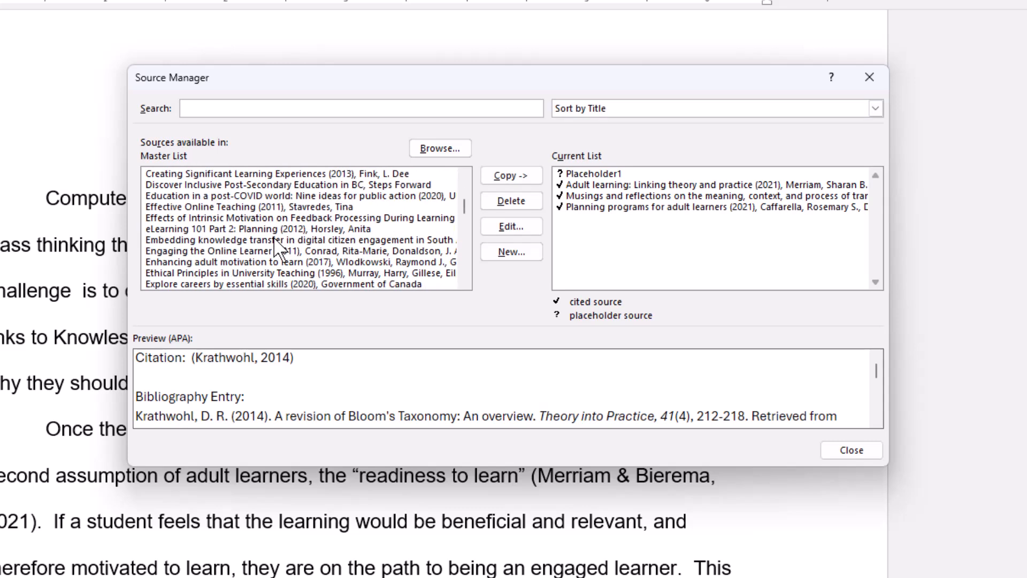
Copy "Engaging the Online Learner" (2011) from the master list to the document's current source list and close the Source Manager
click(189, 251)
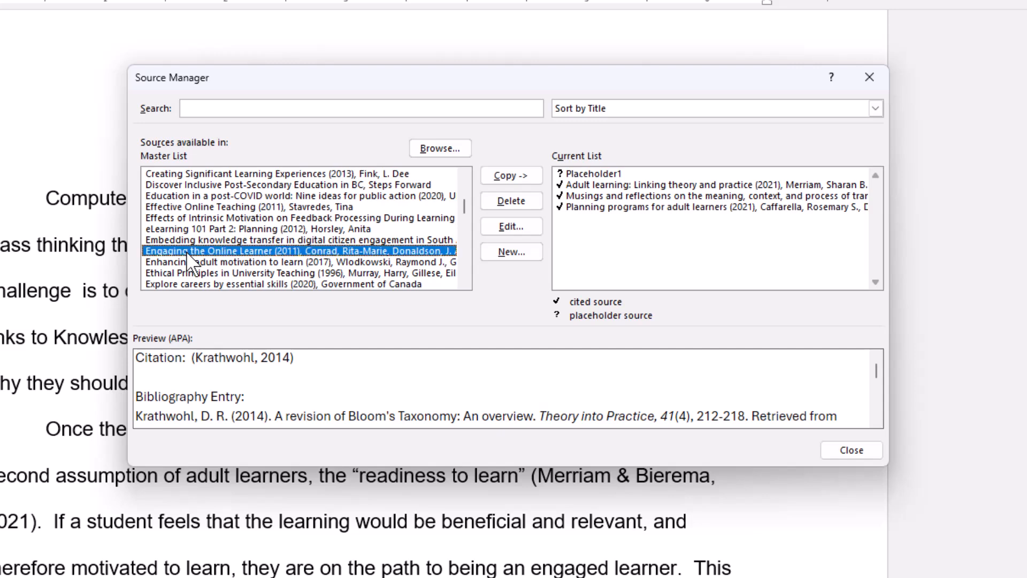
click(491, 180)
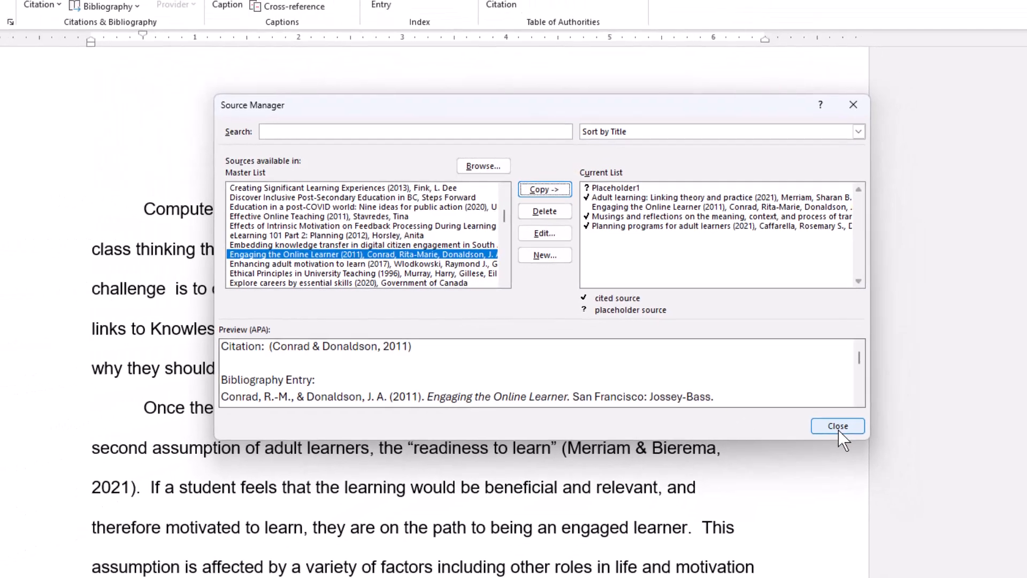
click(838, 427)
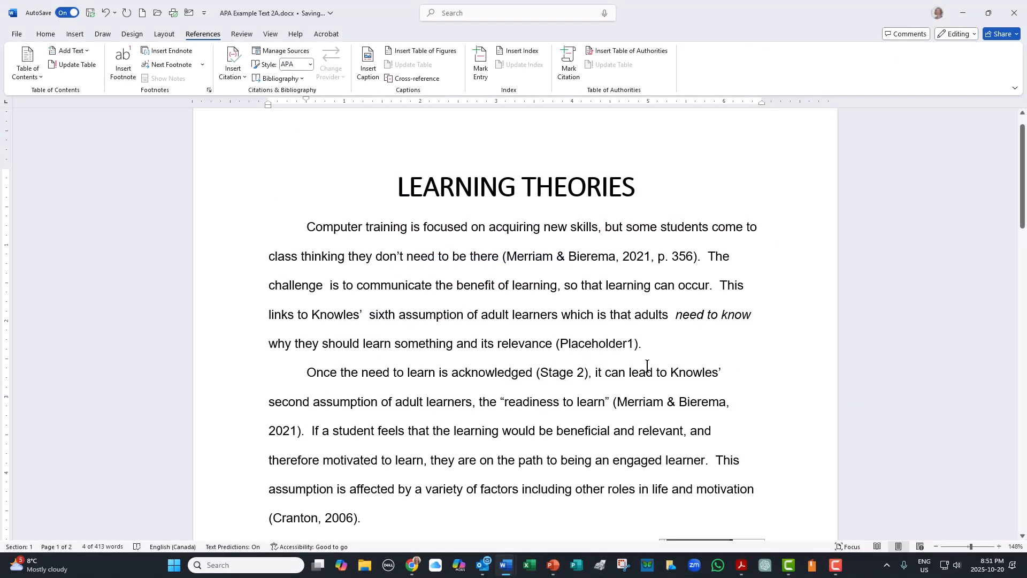
Insert a citation of "Engaging the Online Learner" (2011) before the period ending the Stage 2 description
scroll(647, 366, down, 5)
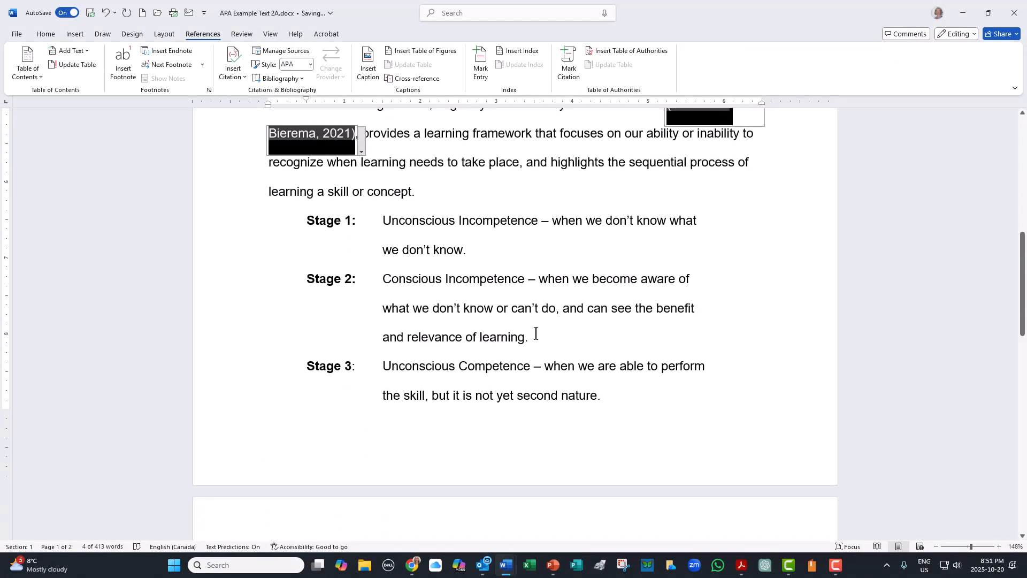
click(525, 337)
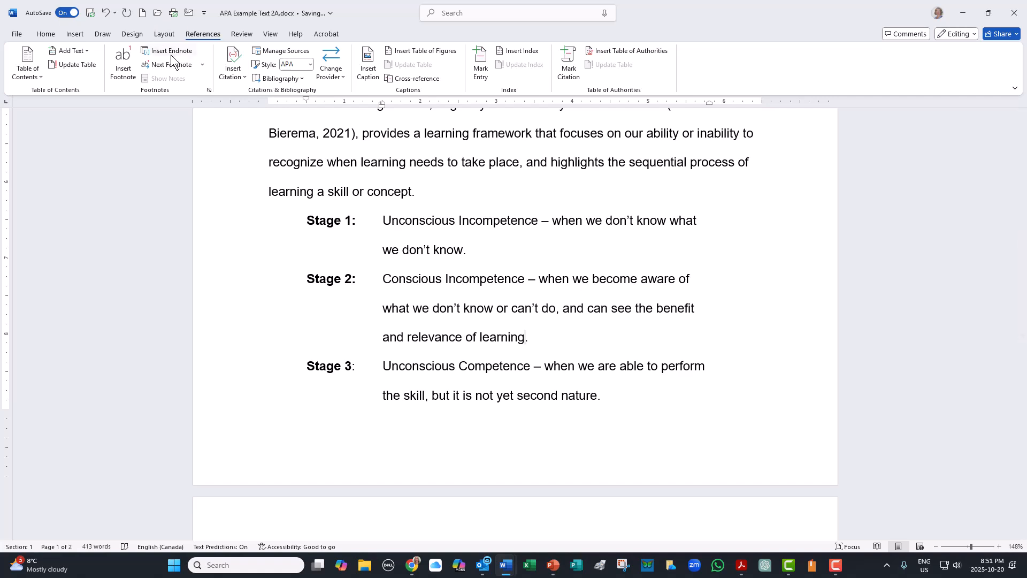
click(242, 78)
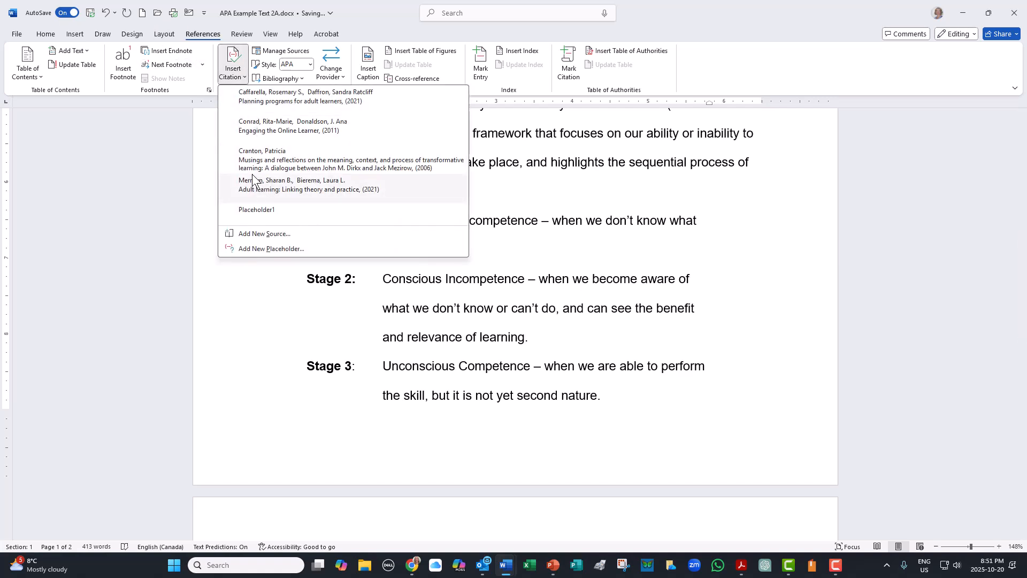
click(256, 128)
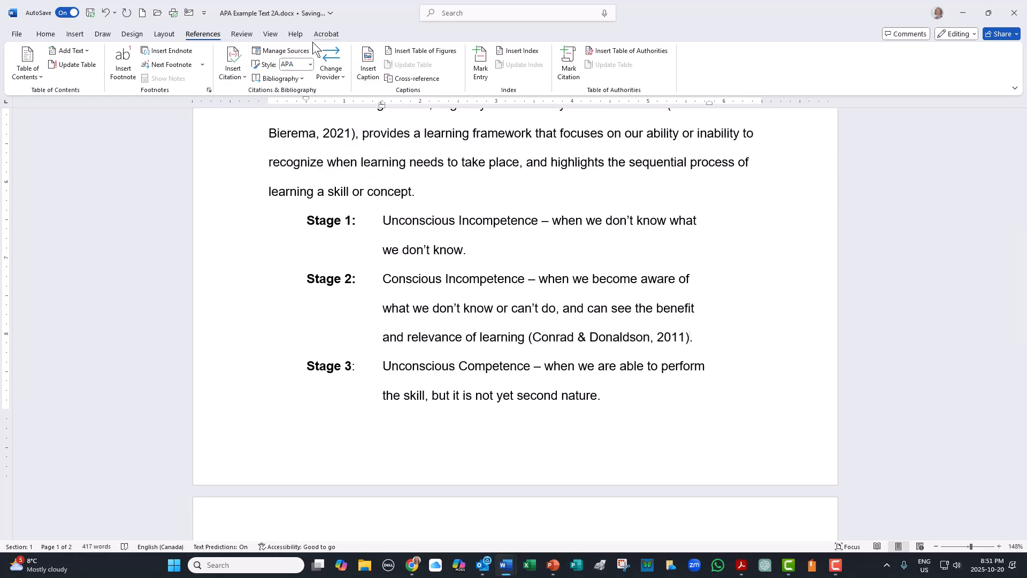
In the Source Manager, copy "Adult education: the Hamburg Declaration; the Agenda for the Future" to the current list and delete it from there
click(288, 53)
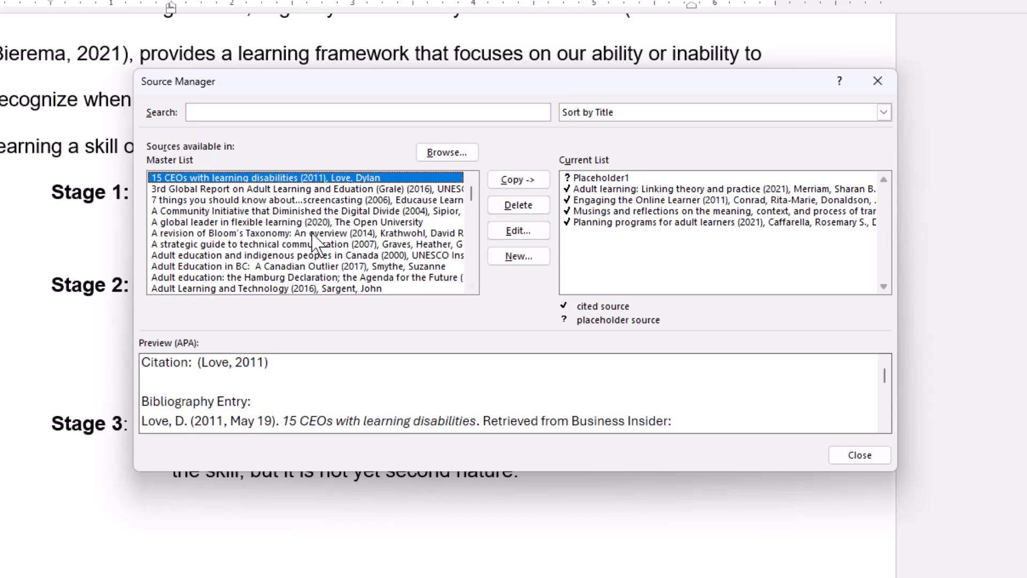
click(189, 255)
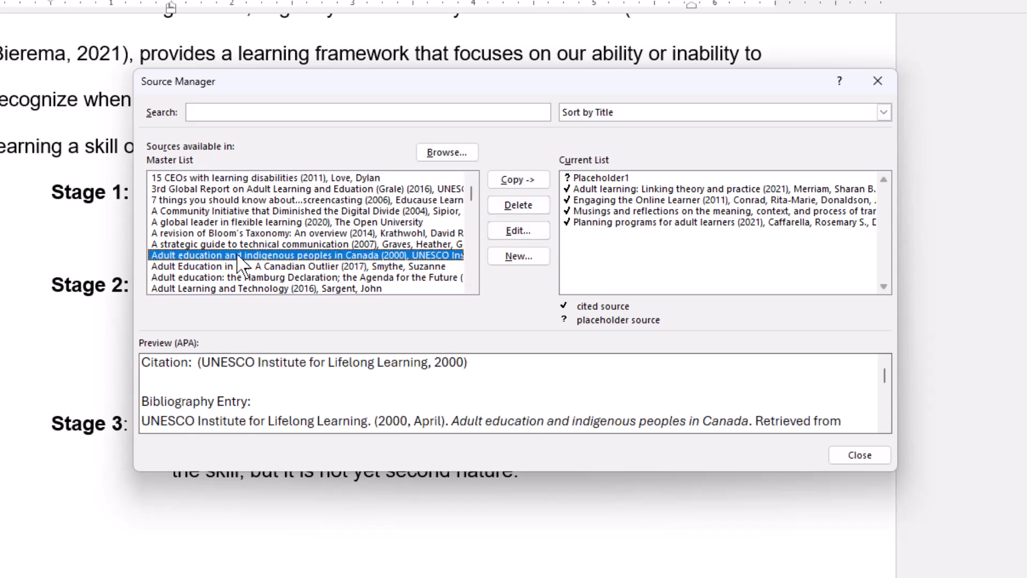
click(216, 278)
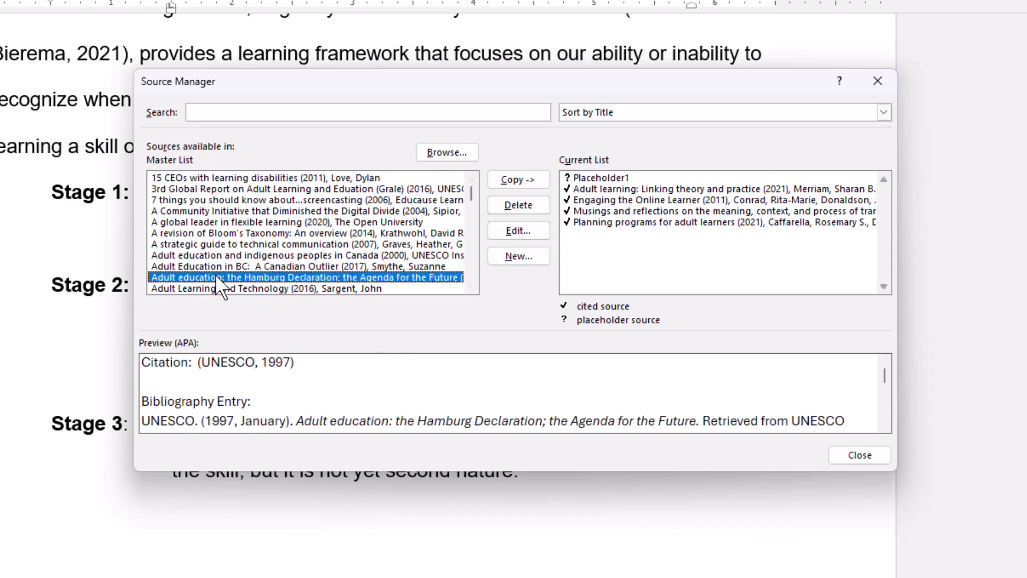
click(512, 182)
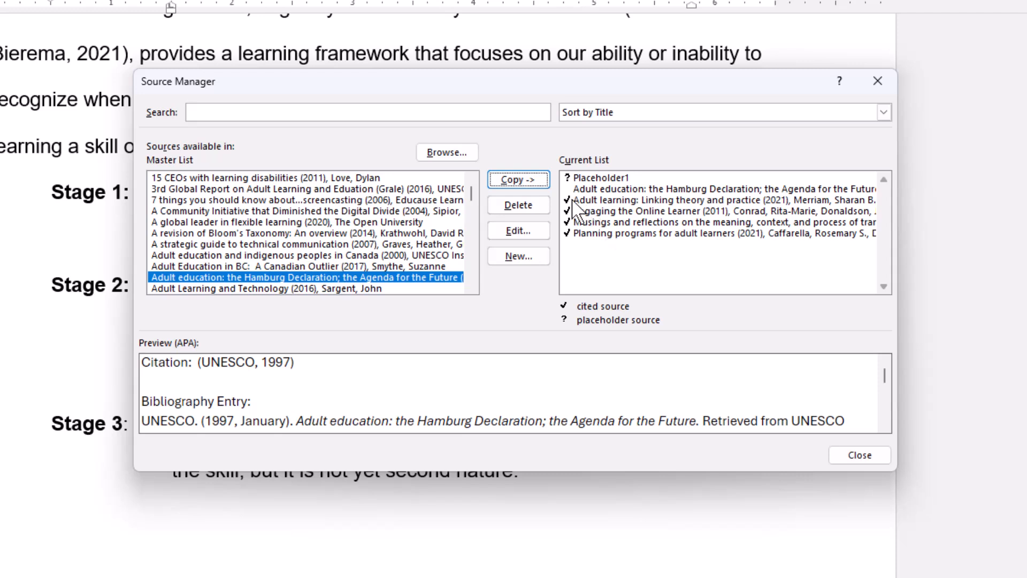
click(621, 190)
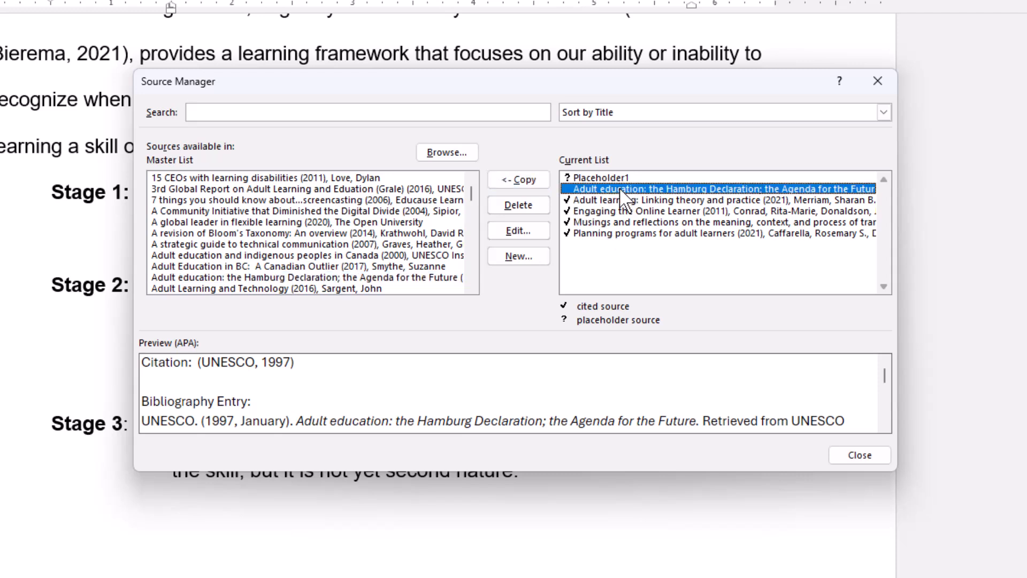
click(516, 206)
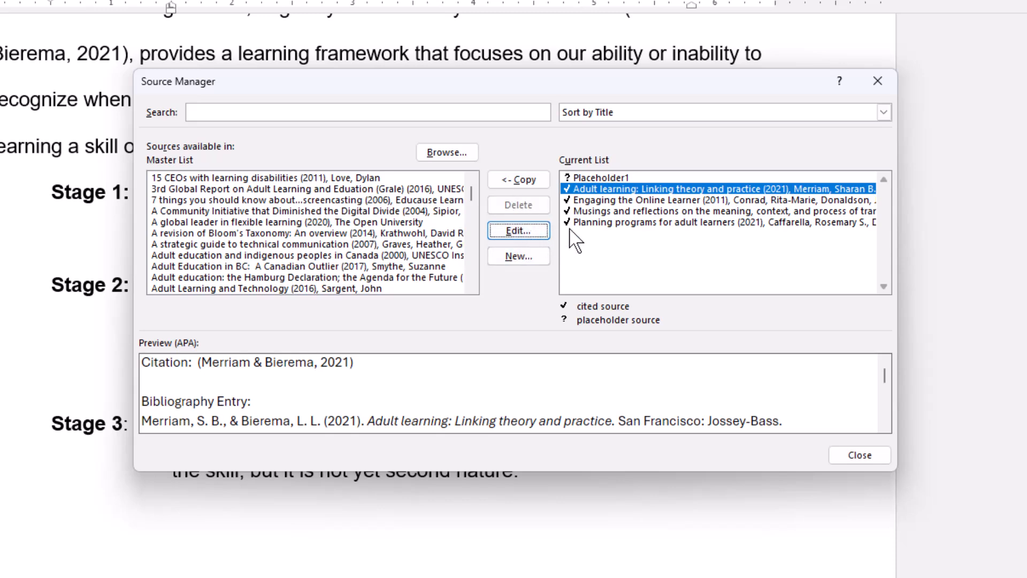
View the source details of "Adult learning: Linking theory and practice" from the current list and close them without editing
click(518, 230)
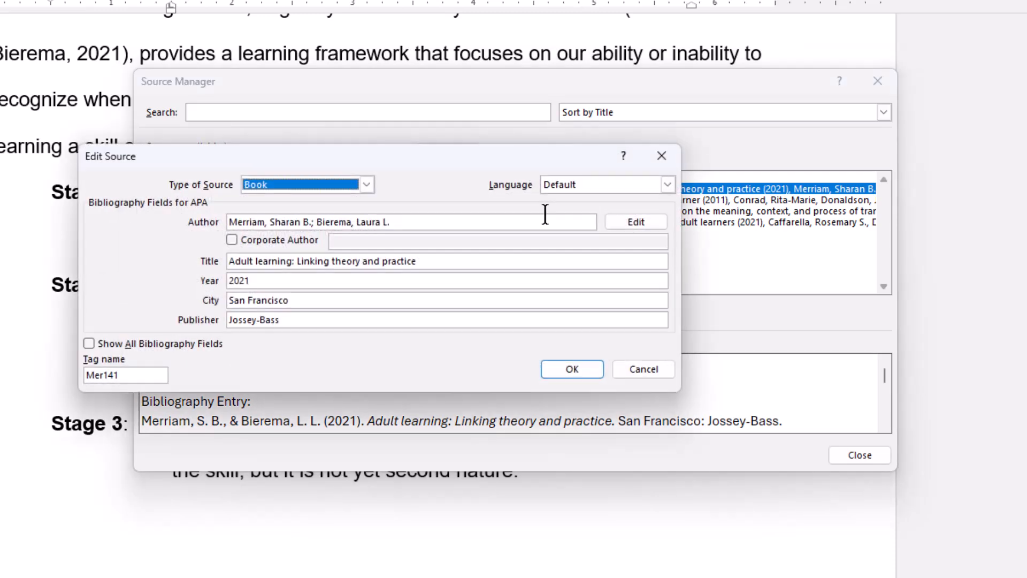
click(662, 156)
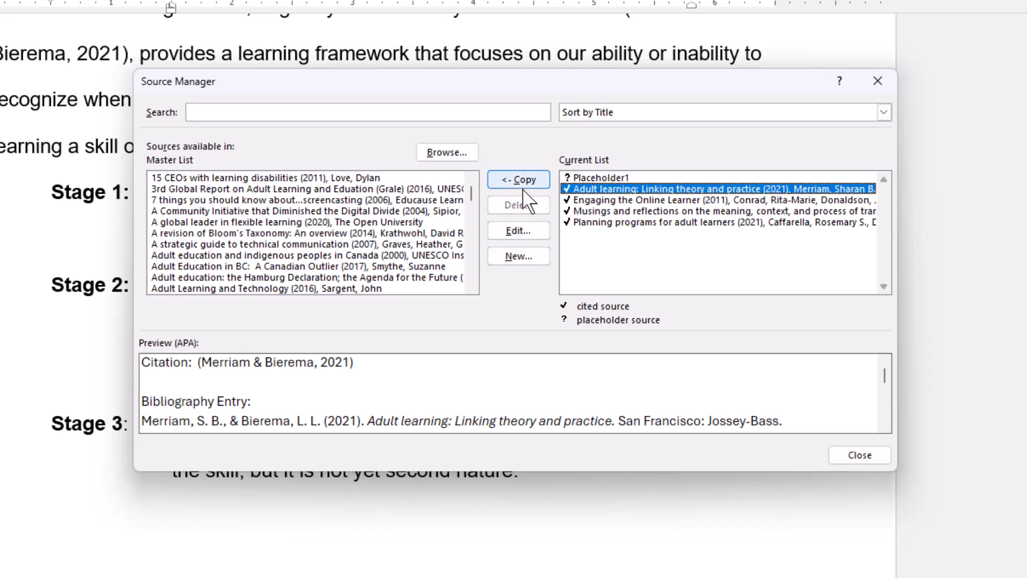
Create a new Book source with its bibliography fields left blank, preview "Engaging the Online Learner" in the current list, and close the Source Manager
click(519, 257)
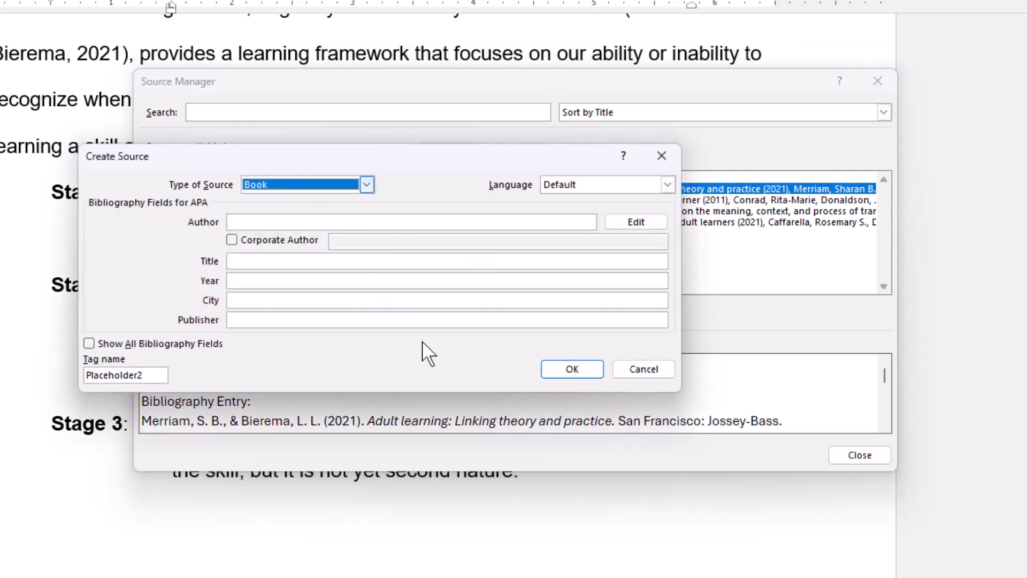
click(583, 369)
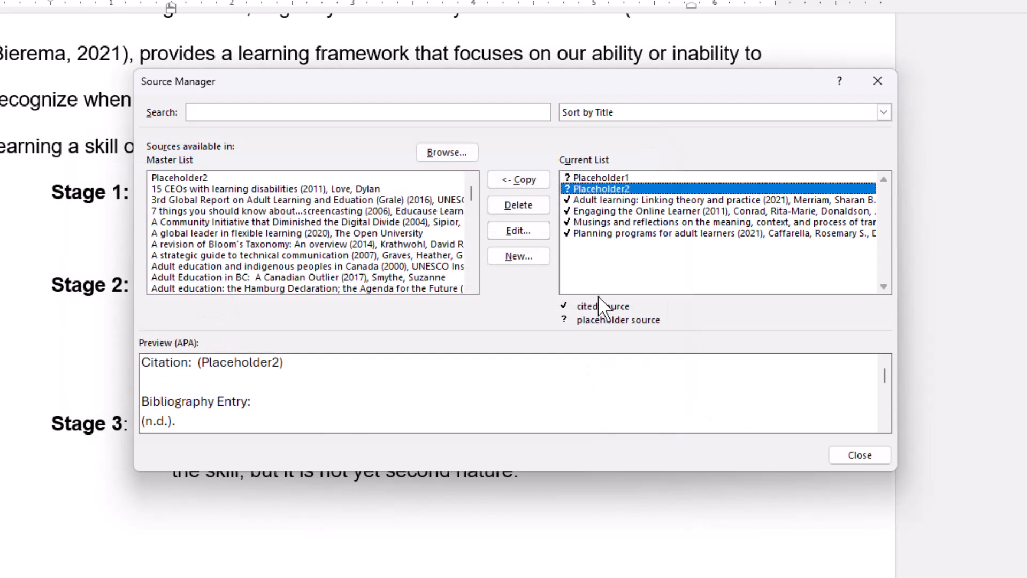
click(615, 212)
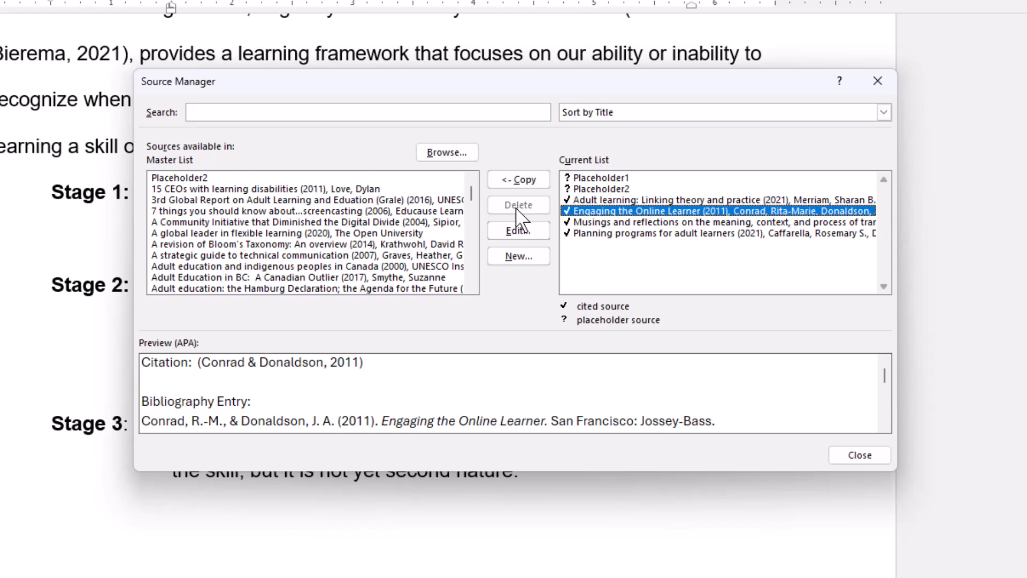
click(861, 454)
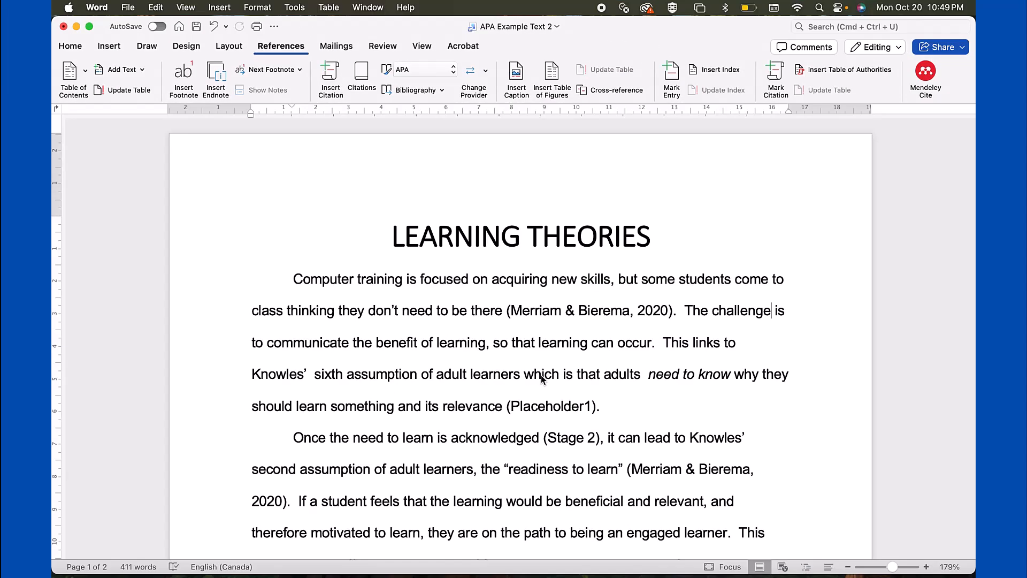
In Word for Mac, select the first paragraph's first citation, show the document's citations, view the Citation Source Manager's master and current lists, and close it
click(581, 315)
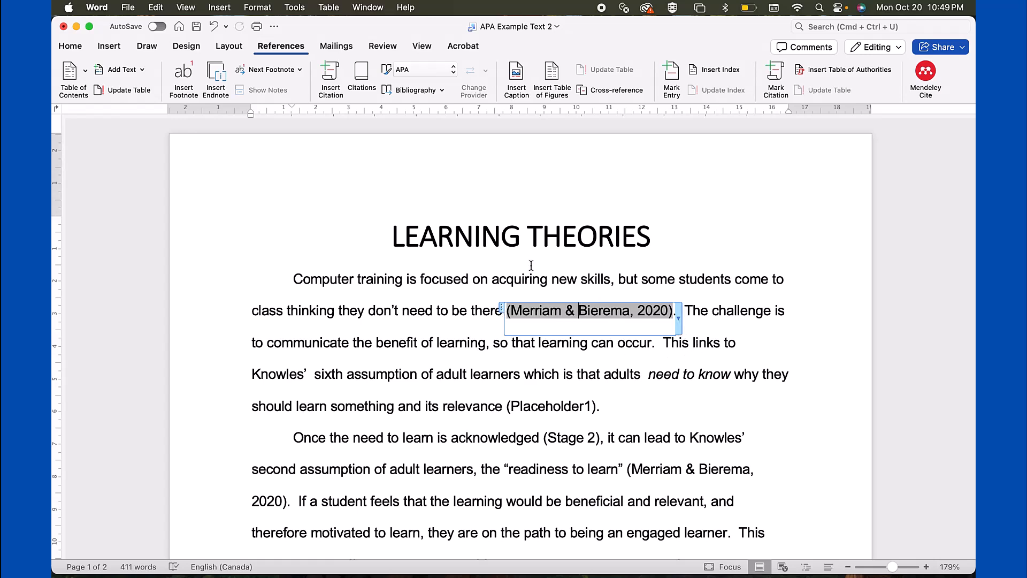
click(362, 85)
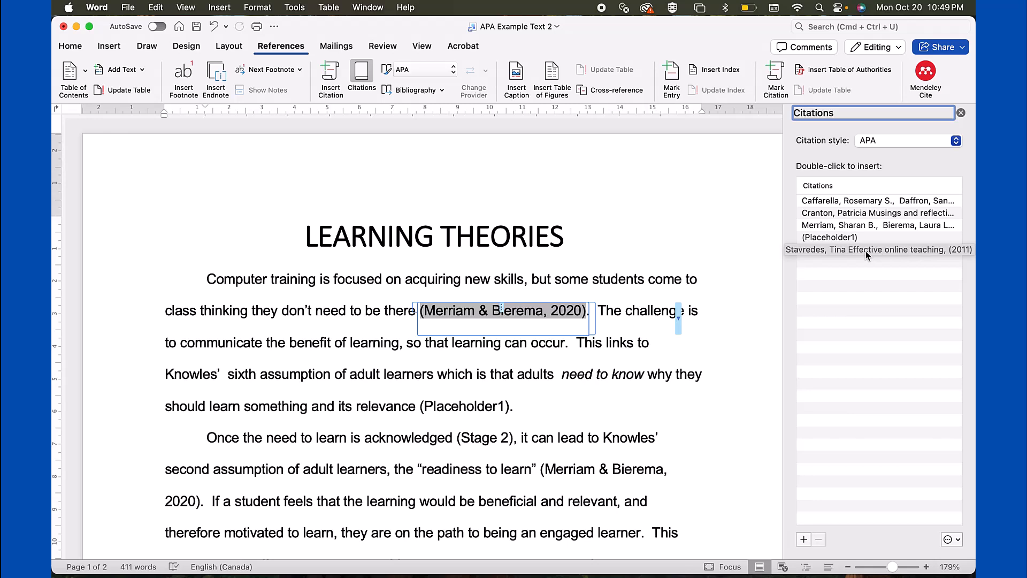
click(958, 541)
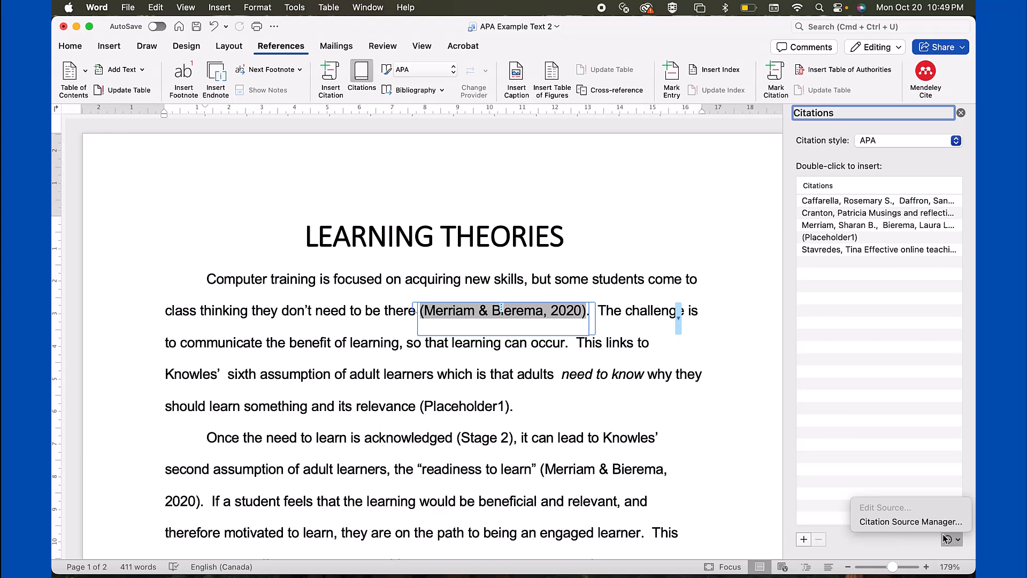
click(924, 524)
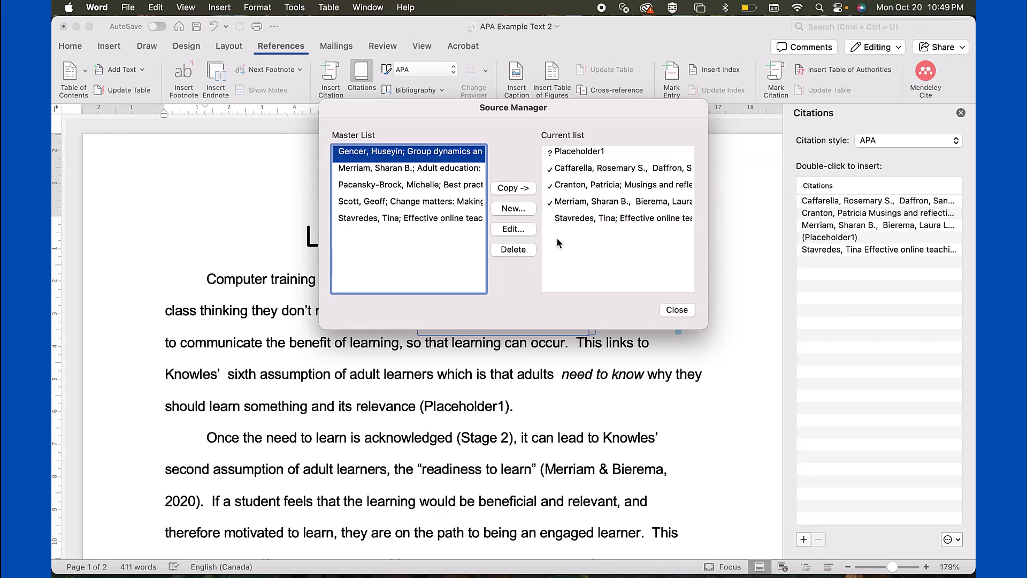
click(677, 311)
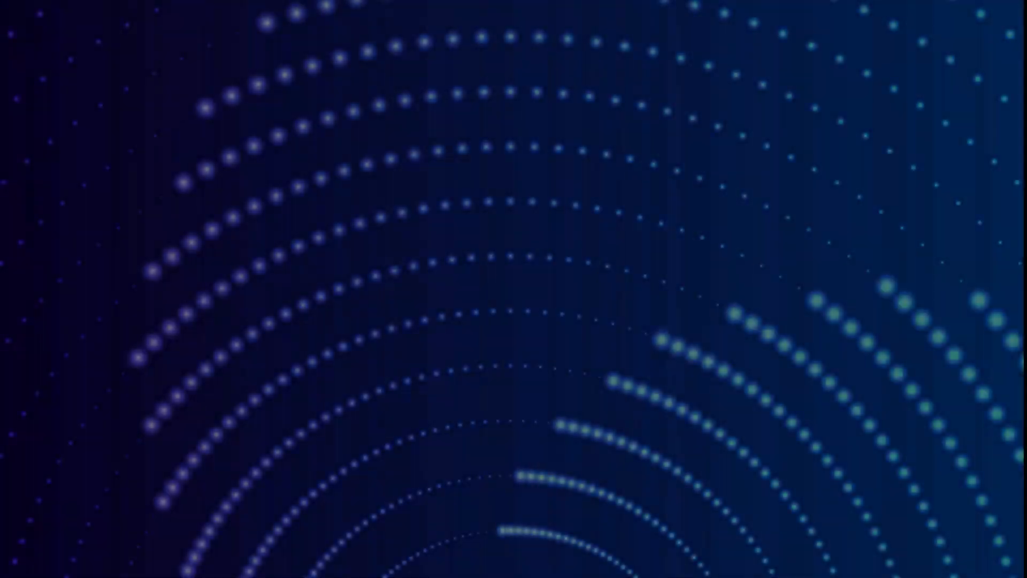